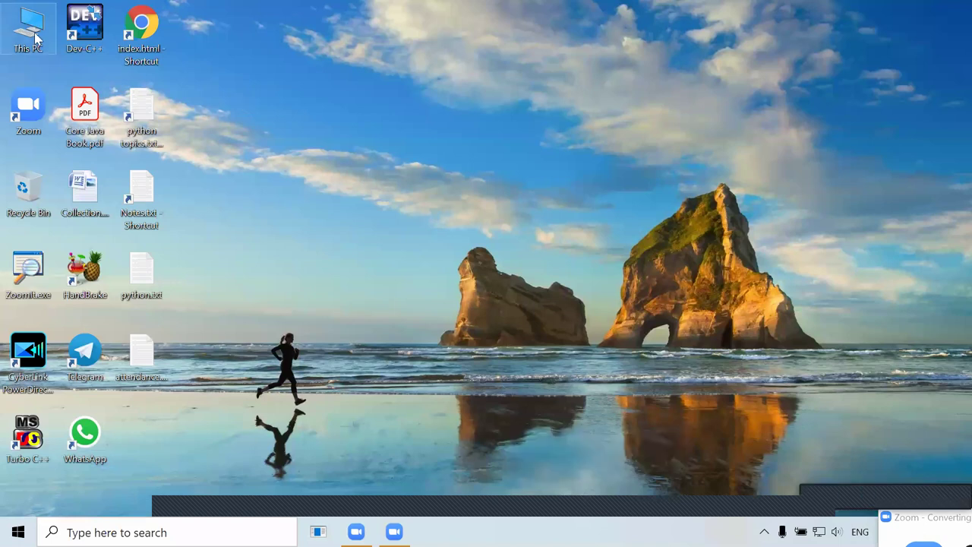
Step: Open the DATA (D:) drive in File Explorer
double_click(482, 267)
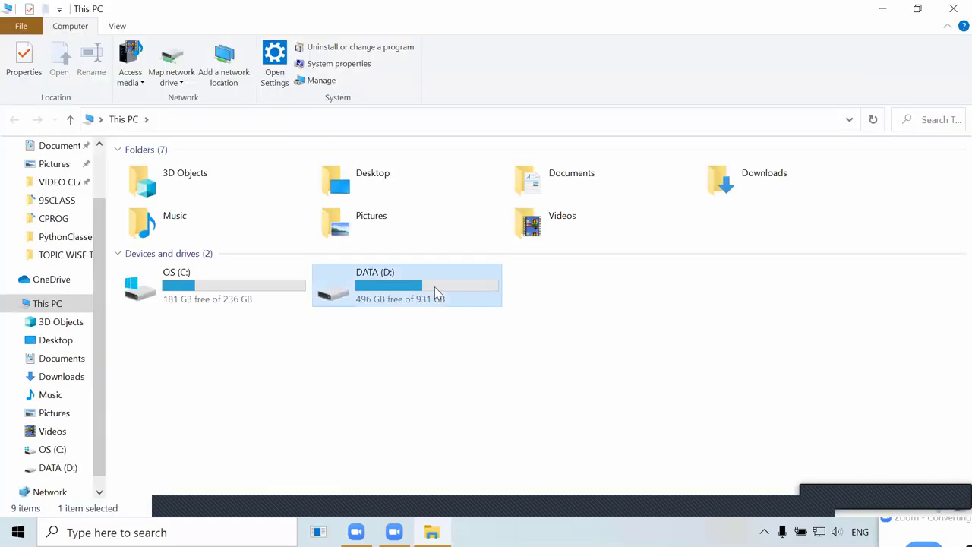
click(369, 321)
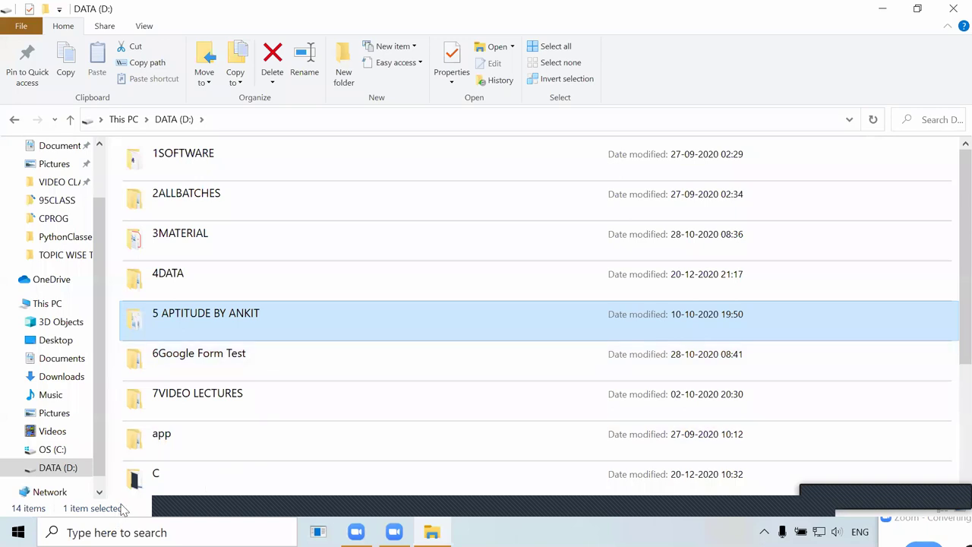
click(211, 434)
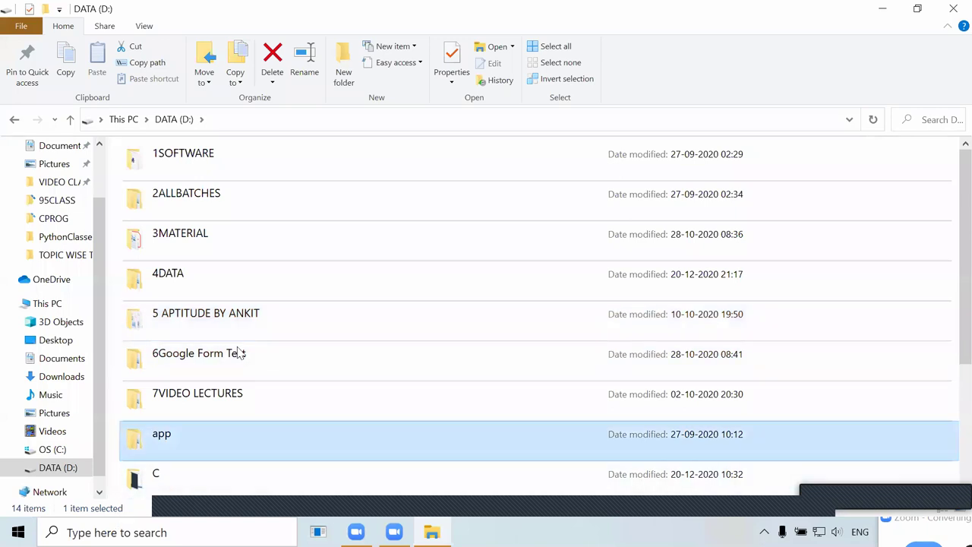
click(289, 256)
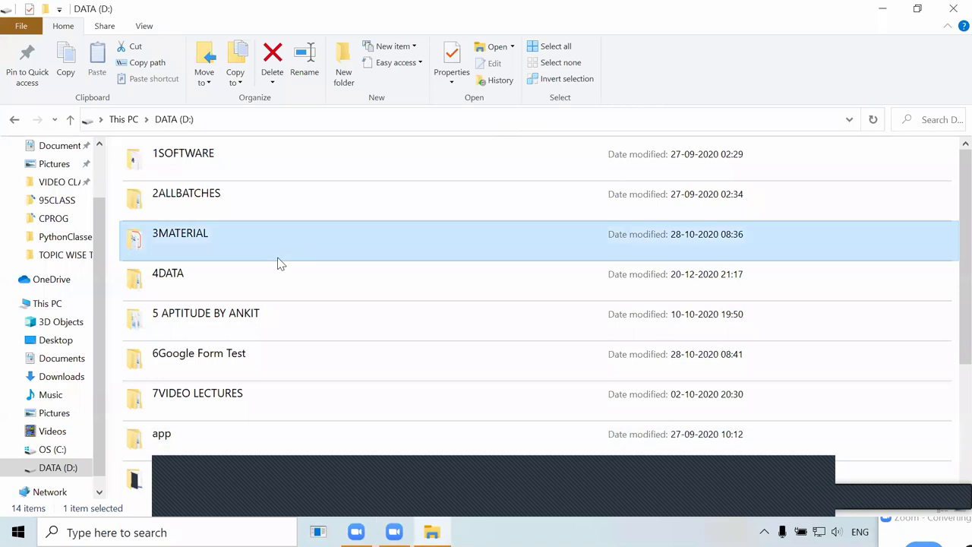
Step: Browse the Zoom Classes folder and the python folder inside PYTHON, returning to the root of DATA (D:)
scroll(278, 261, down, 5)
double_click(137, 477)
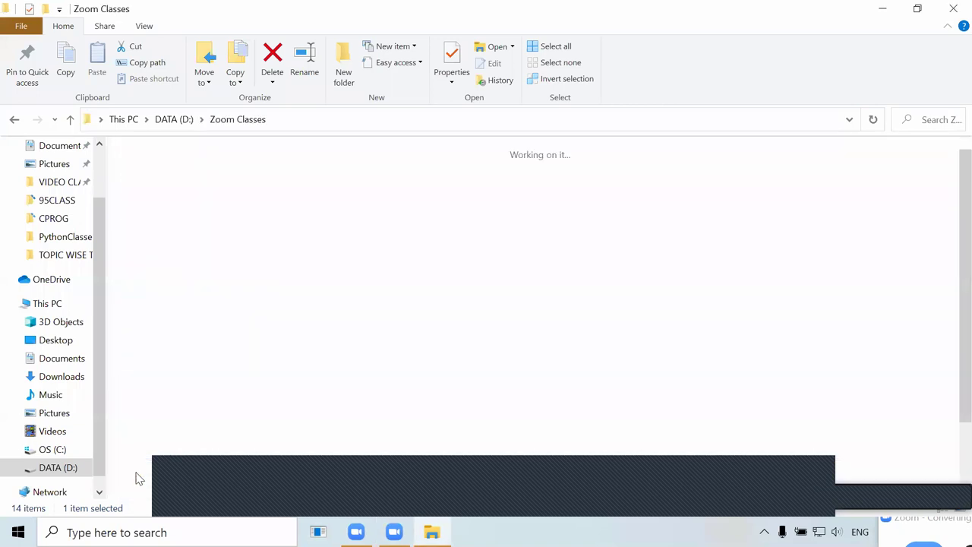
click(234, 278)
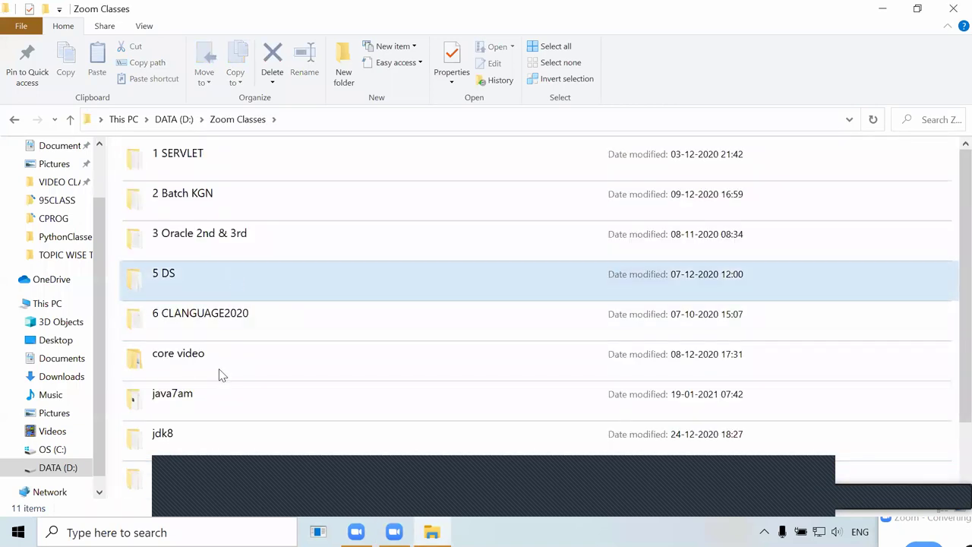
scroll(217, 373, down, 2)
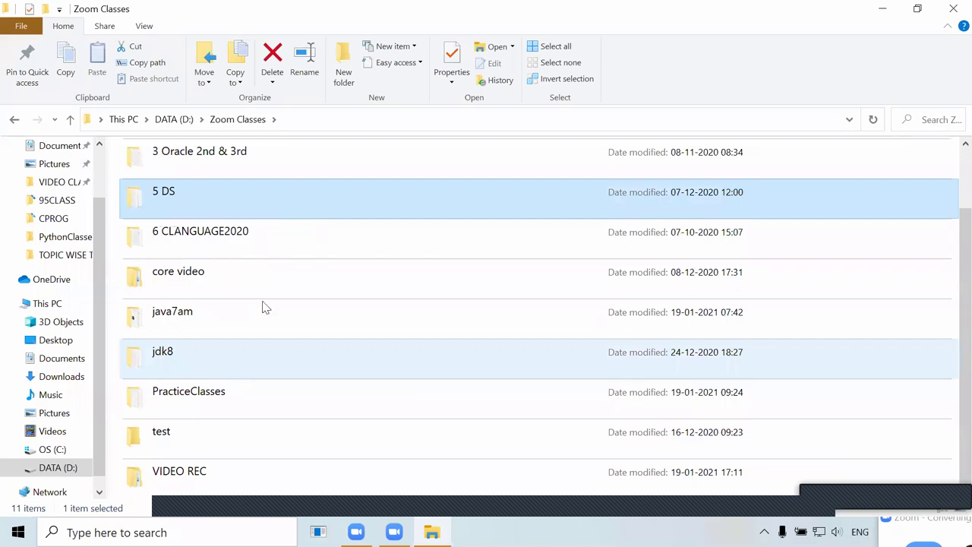
key(alt+Left)
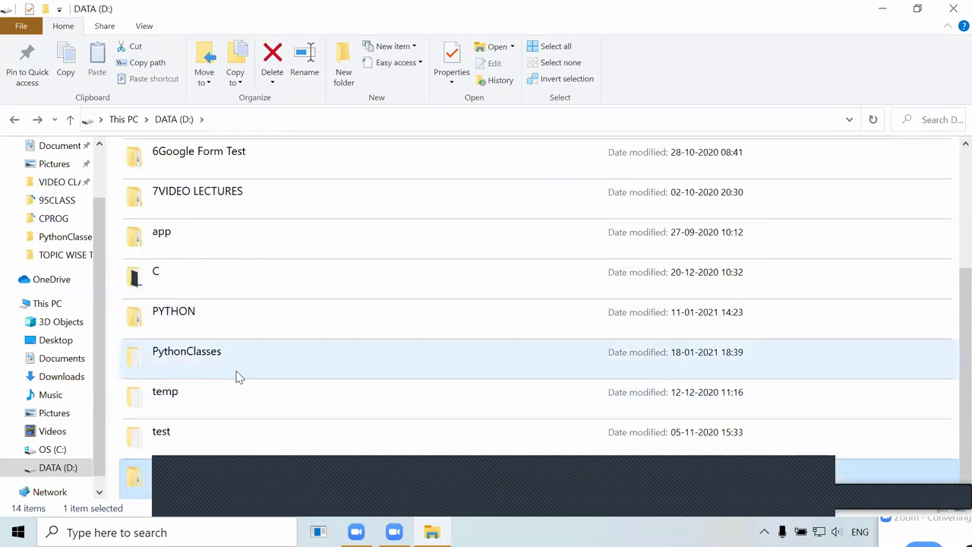
double_click(225, 319)
double_click(168, 189)
click(221, 332)
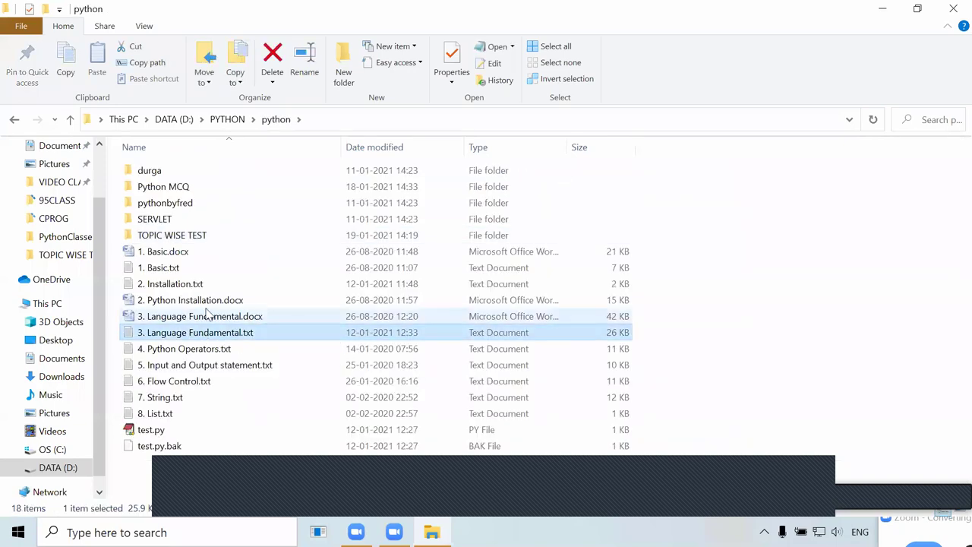
key(alt+Left)
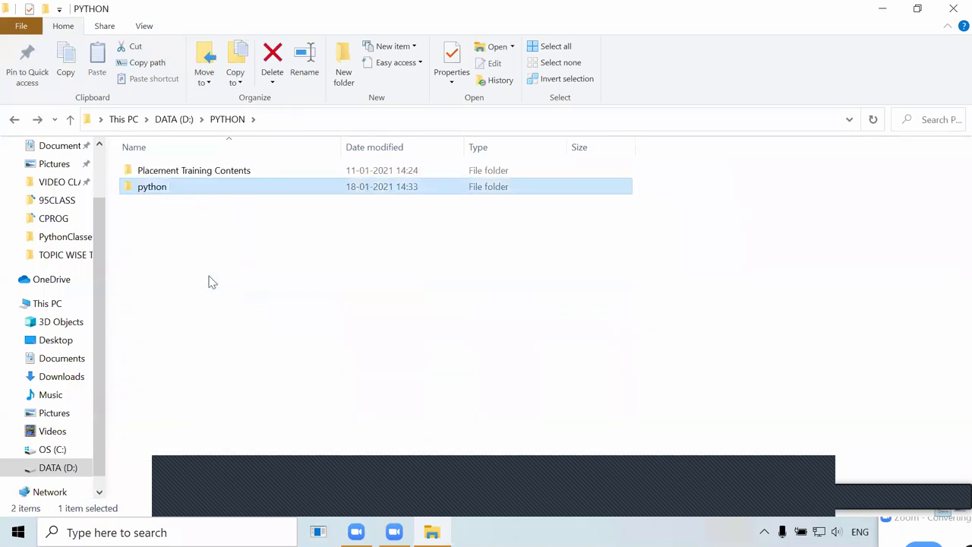
key(alt+Left)
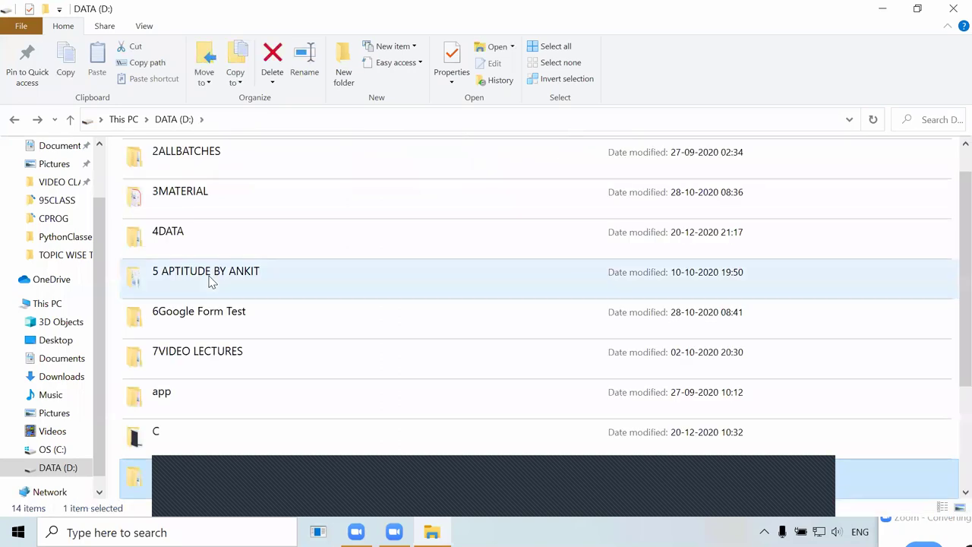
Step: Open the PythonClasses folder and its Unit1.txt file in Notepad, returning to the folder window
scroll(211, 281, down, 1)
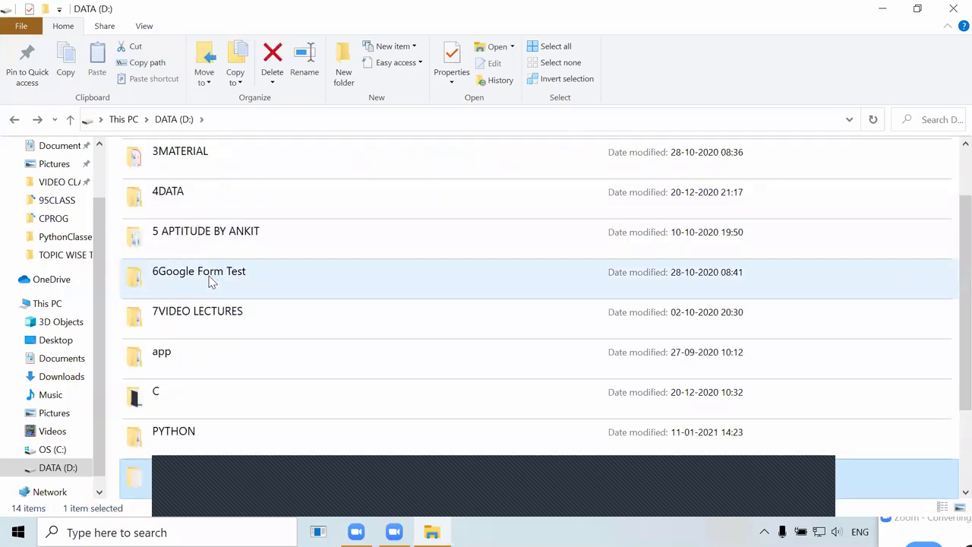
key(alt+Left)
double_click(211, 284)
key(alt+Tab)
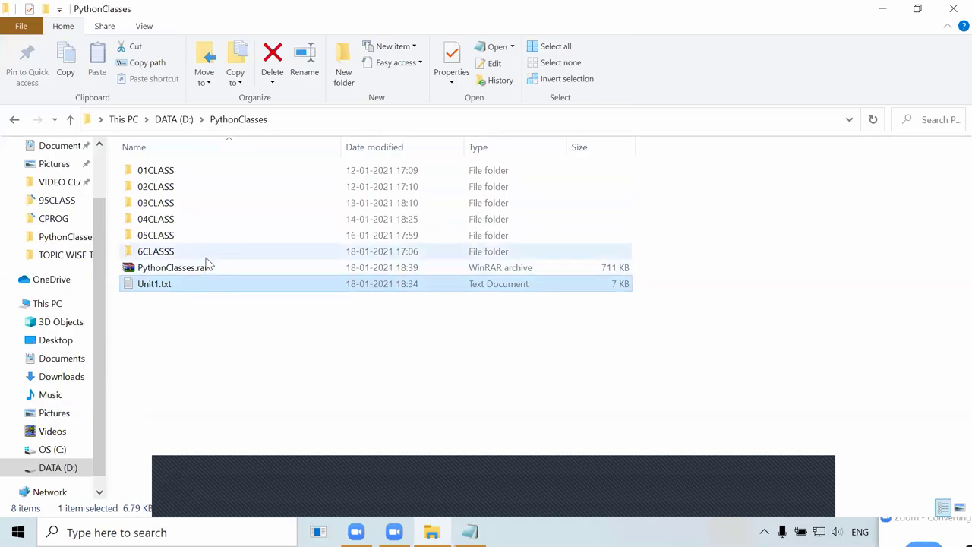
Step: Create a new folder named 7CLASS in PythonClasses and open it
click(206, 258)
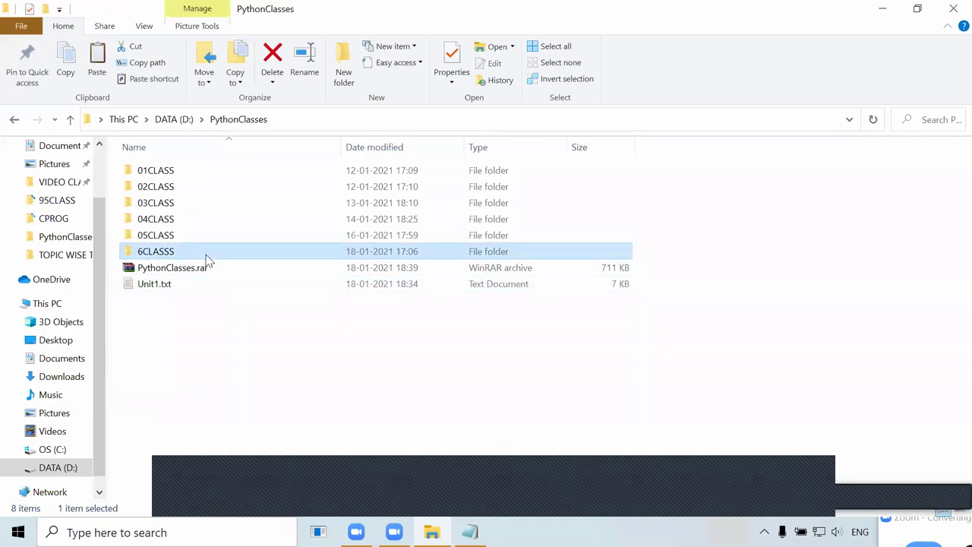
key(ctrl+c)
key(ctrl+v)
key(F2)
text(7CLASS)
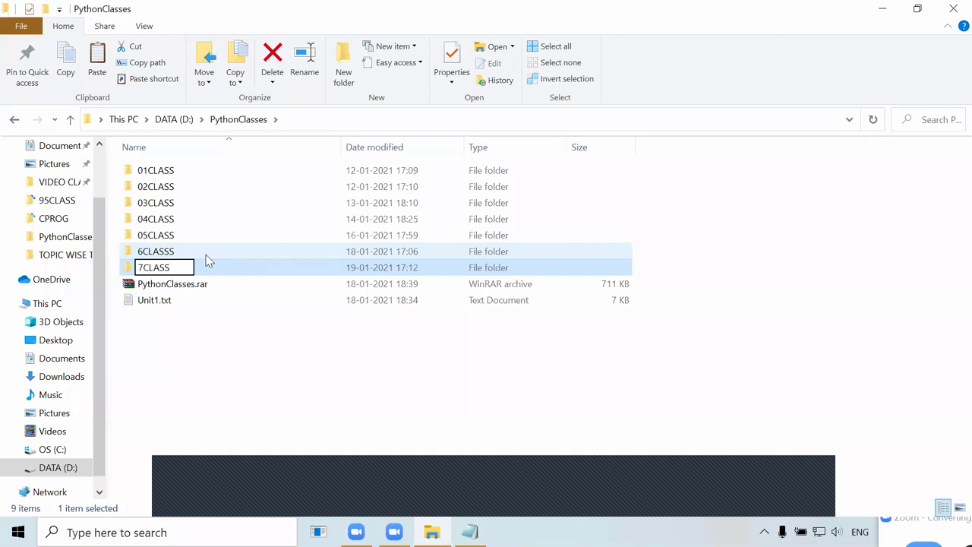
key(Return)
key(Return)
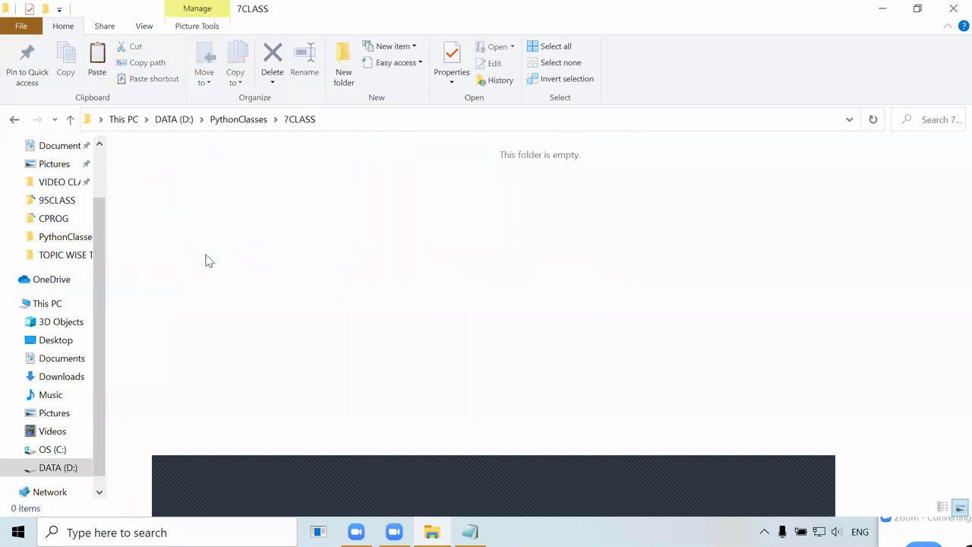
Step: Copy the path of the 7CLASS folder and close File Explorer to reveal the Unit1.txt notes
click(351, 122)
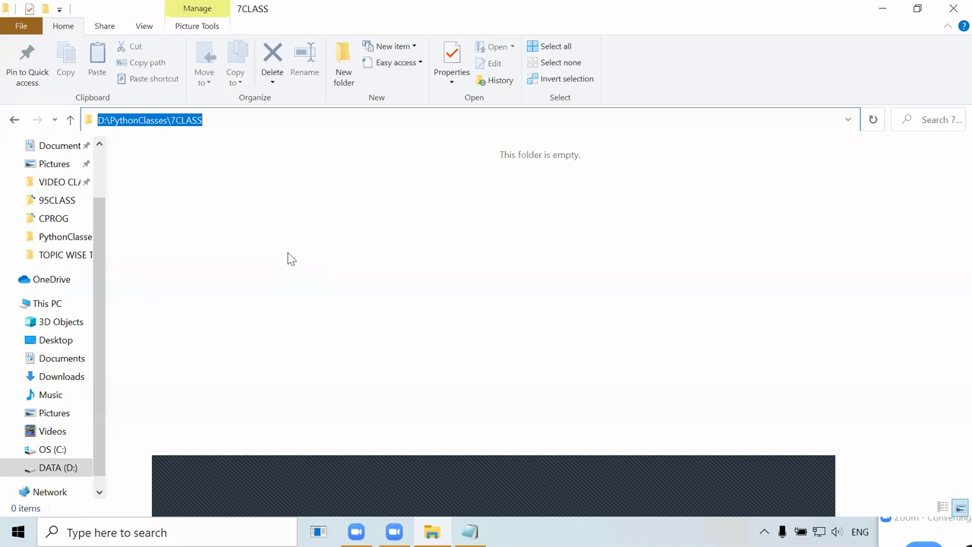
click(952, 17)
click(562, 11)
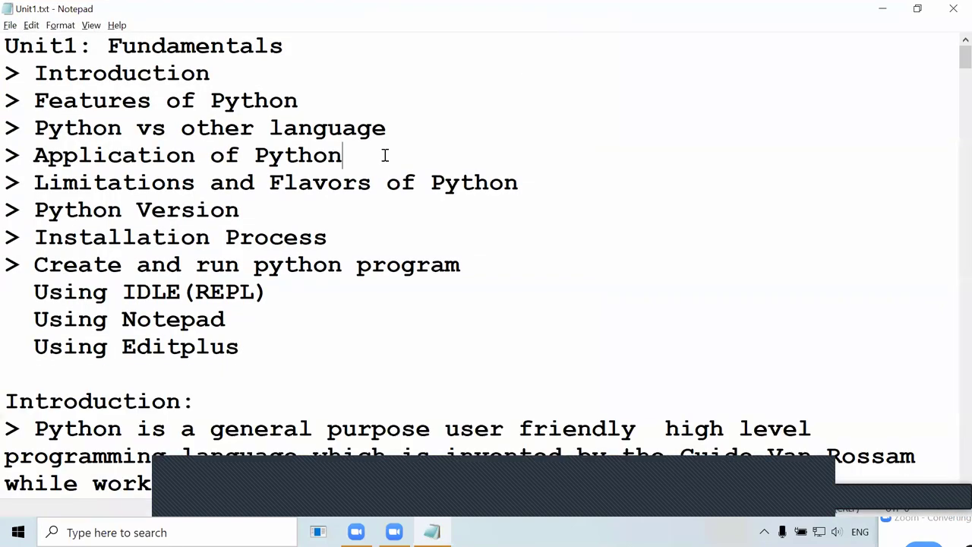
Step: Start Paint, save the blank image as PNG file 1 in D:\PythonClasses\7CLASS, and minimize the window
key(super+r)
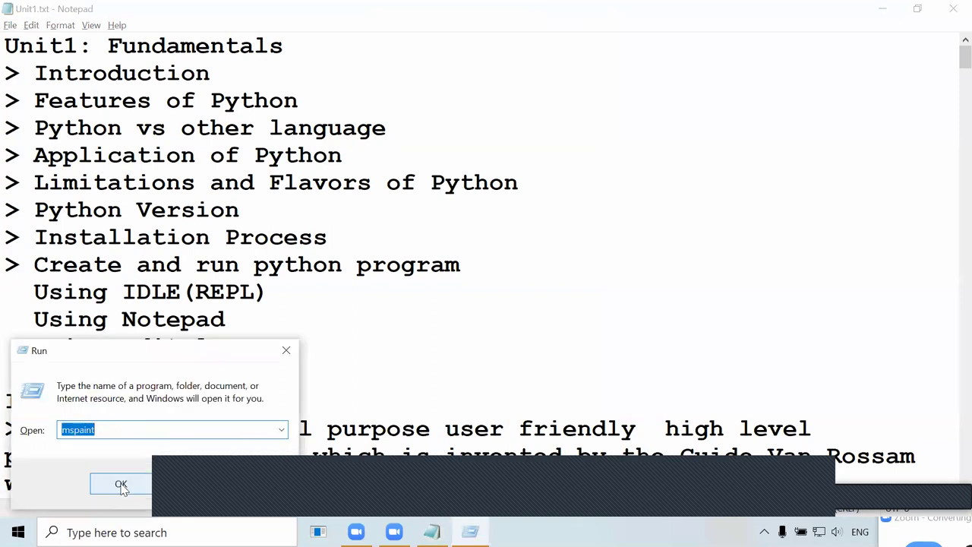
click(121, 485)
key(ctrl+s)
text(1)
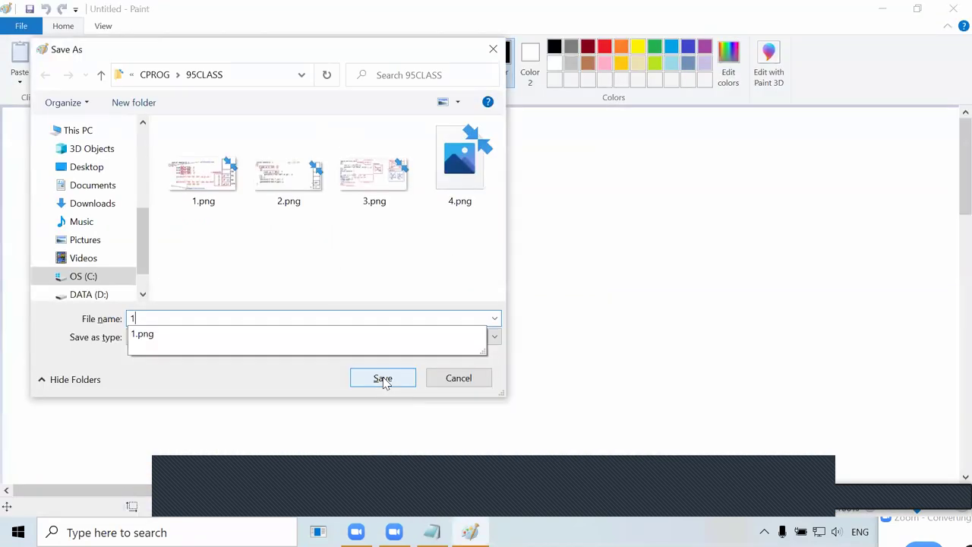
click(264, 75)
key(ctrl+v)
key(Return)
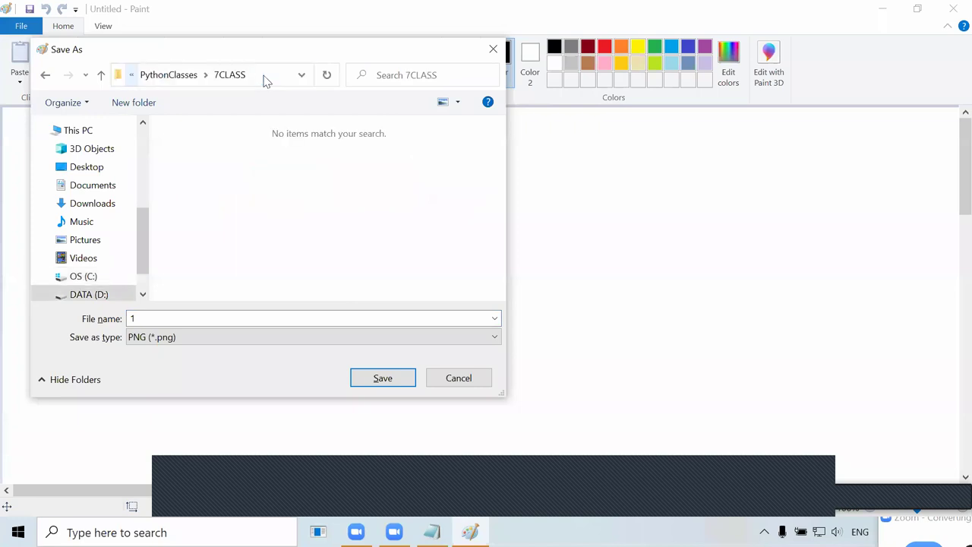
click(383, 378)
click(879, 10)
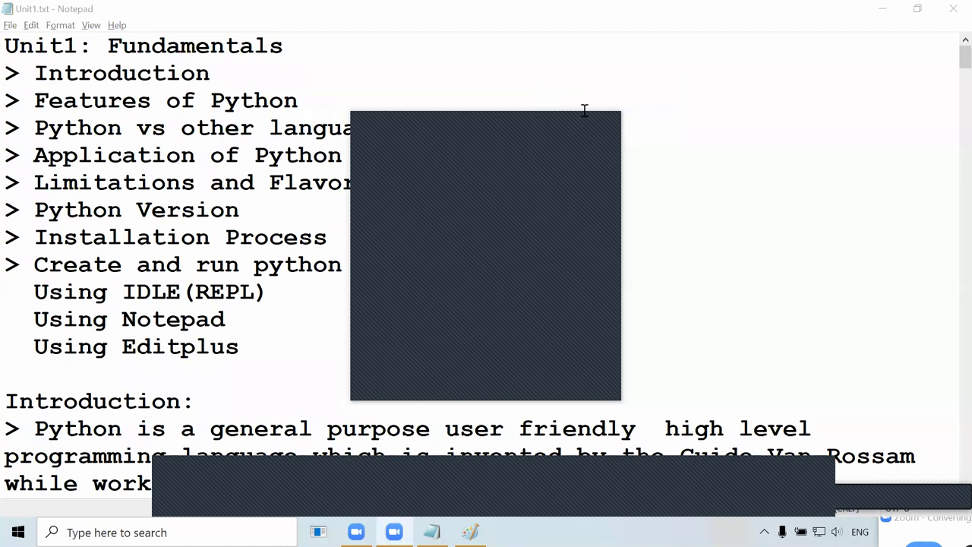
Step: Launch the Command Prompt with CMD and maximize its window
key(super+r)
text(CMD)
click(120, 483)
key(super+Up)
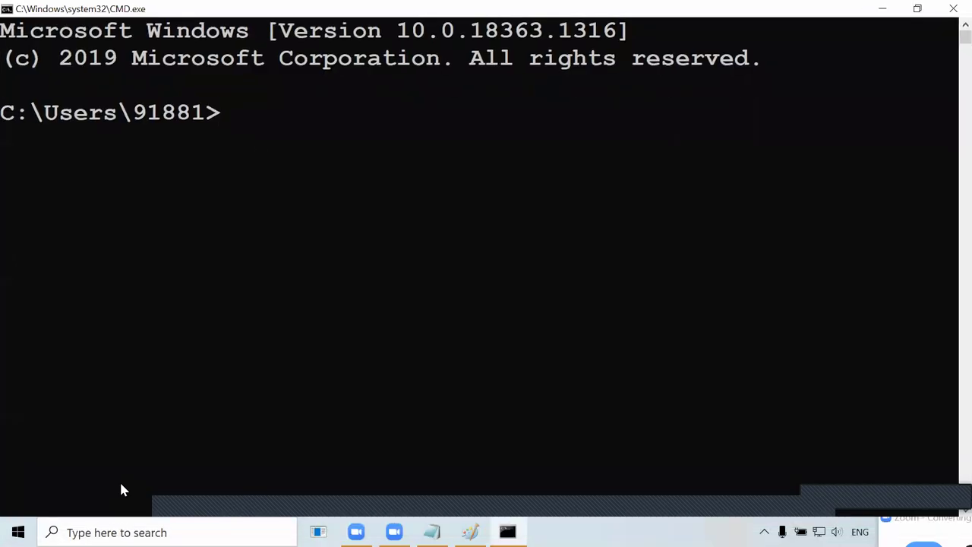
Step: Run the commands py and python to check whether Python is installed
text(PY)
key(BackSpace)
key(BackSpace)
text(py)
key(Return)
text(python)
key(Return)
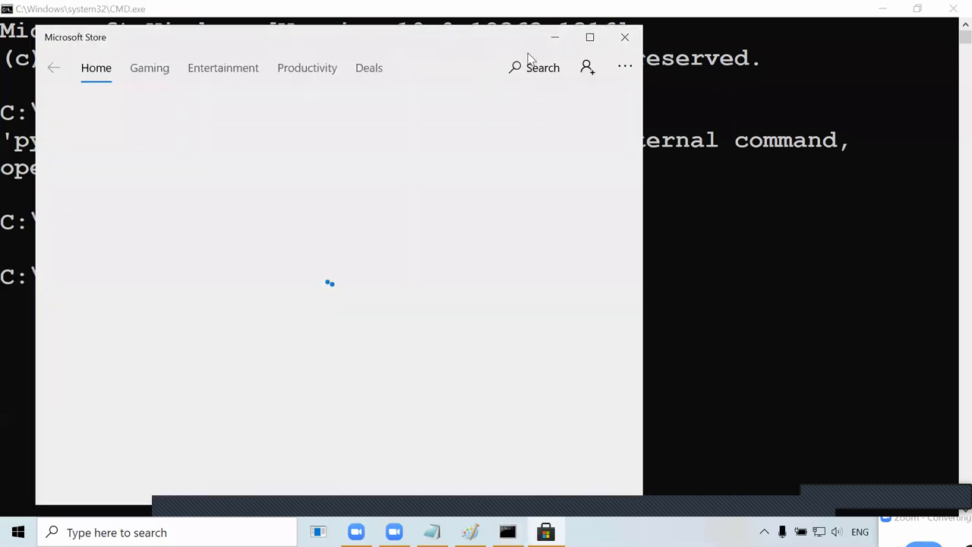
Step: Close the Microsoft Store, the Zoom recording folder window and the Command Prompt
click(625, 38)
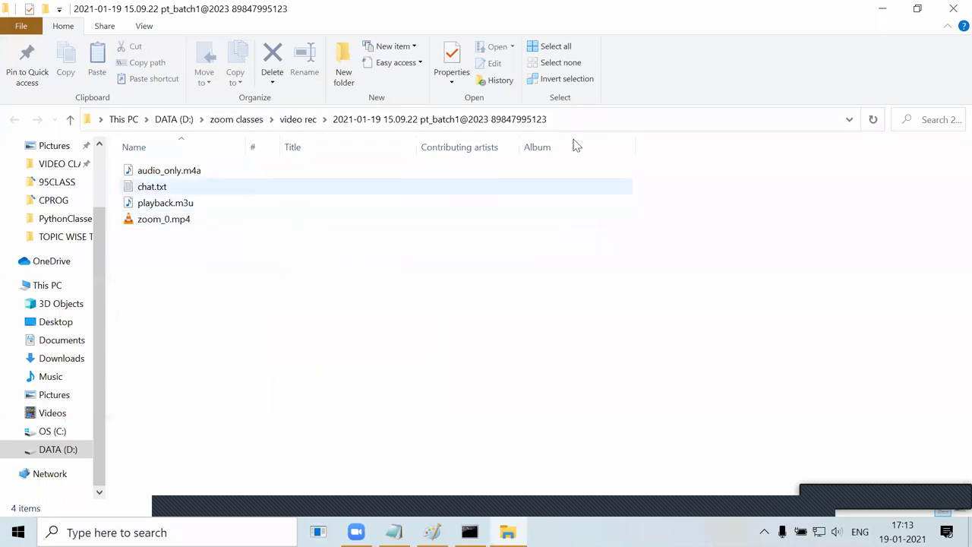
click(954, 8)
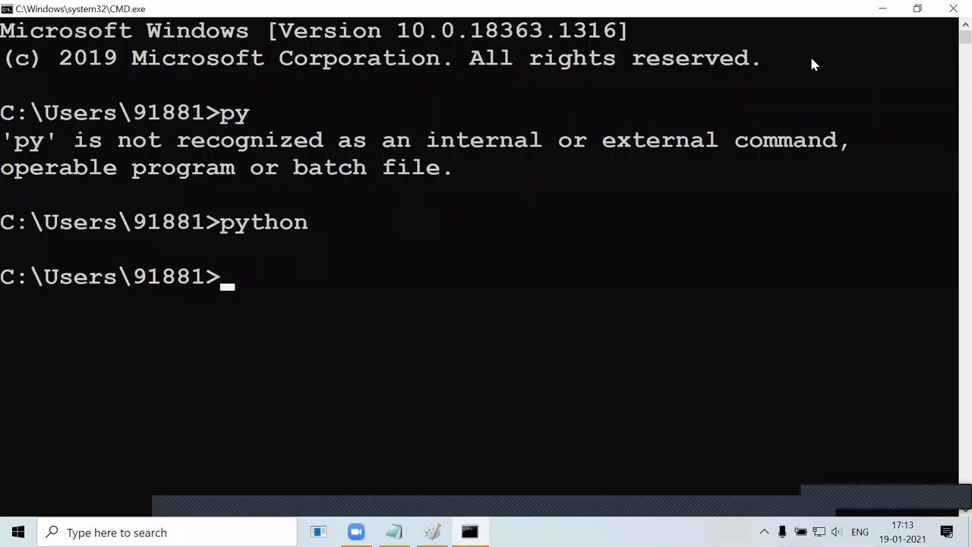
click(951, 13)
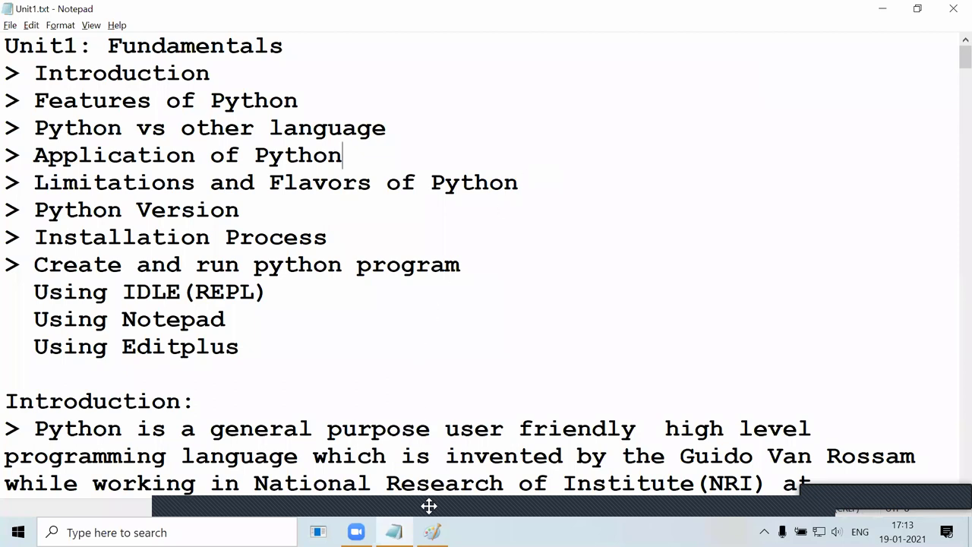
Step: Search Windows for "chro" and launch Google Chrome
key(super)
text(chro)
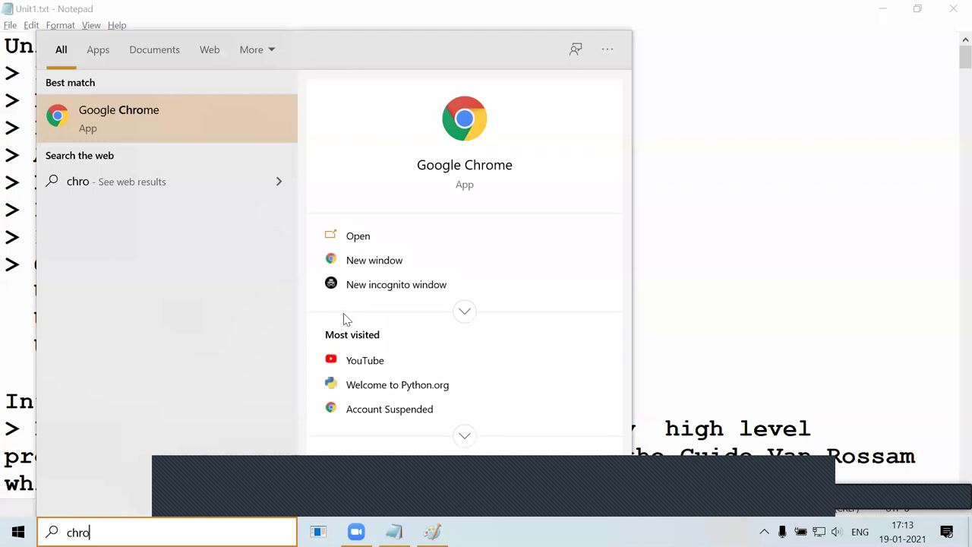
key(Return)
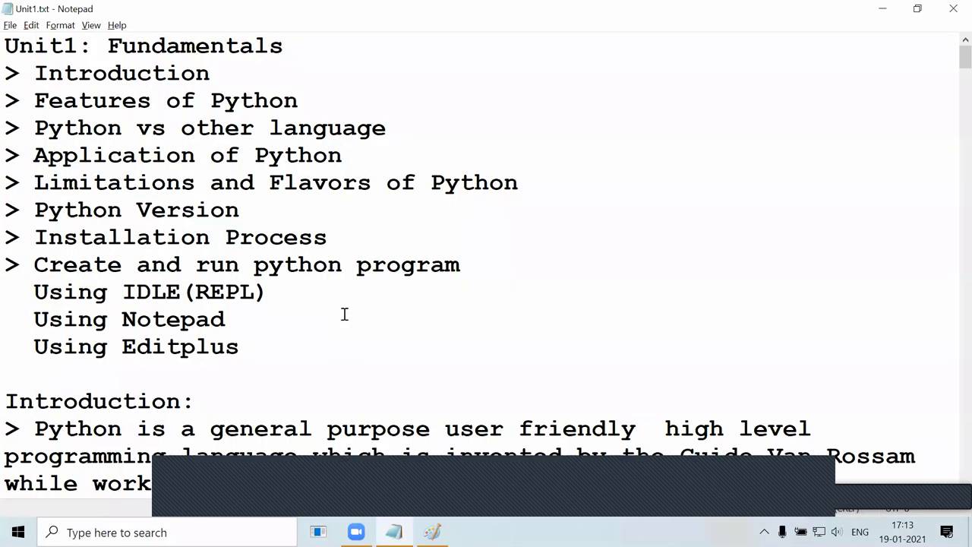
key(super)
text(chro)
key(Return)
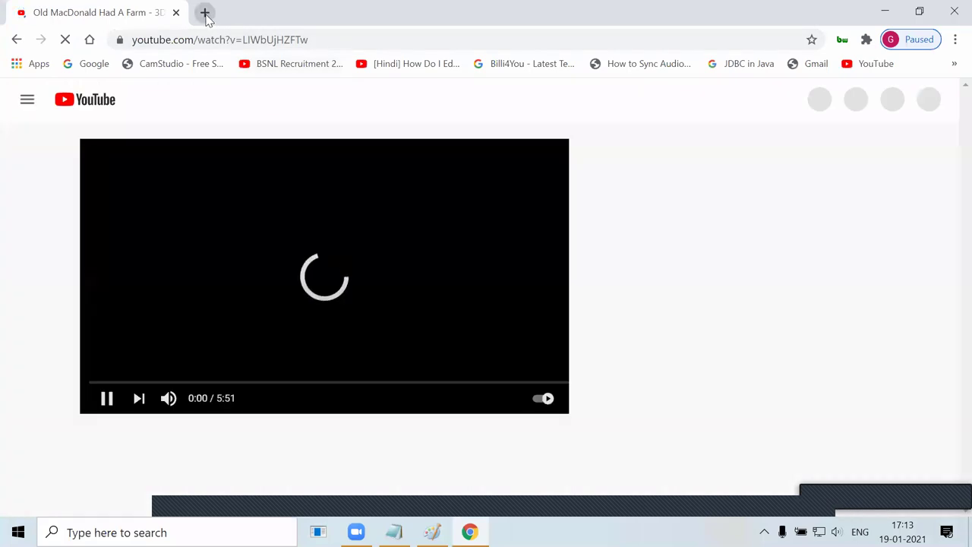
Step: Replace the YouTube tab with a new tab and go to python.org
click(205, 13)
click(174, 12)
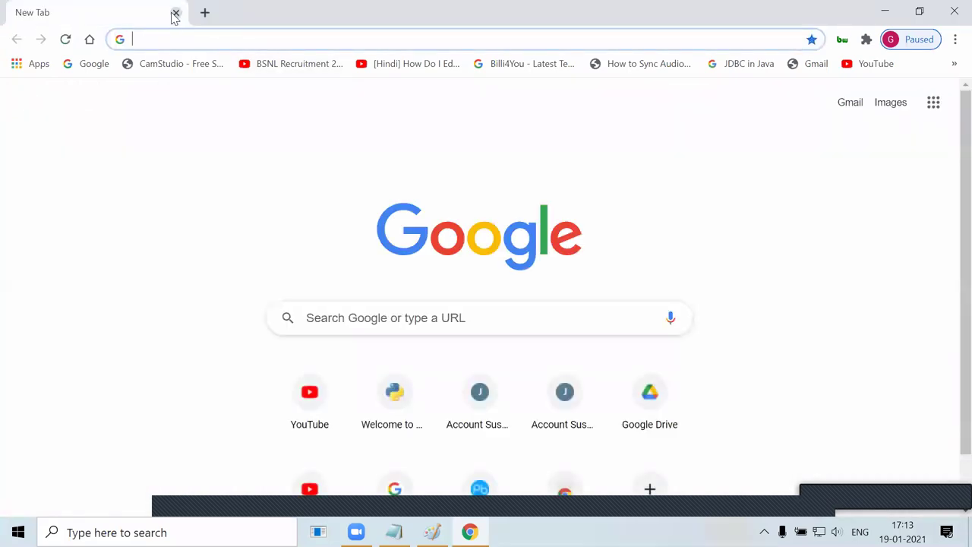
text(python)
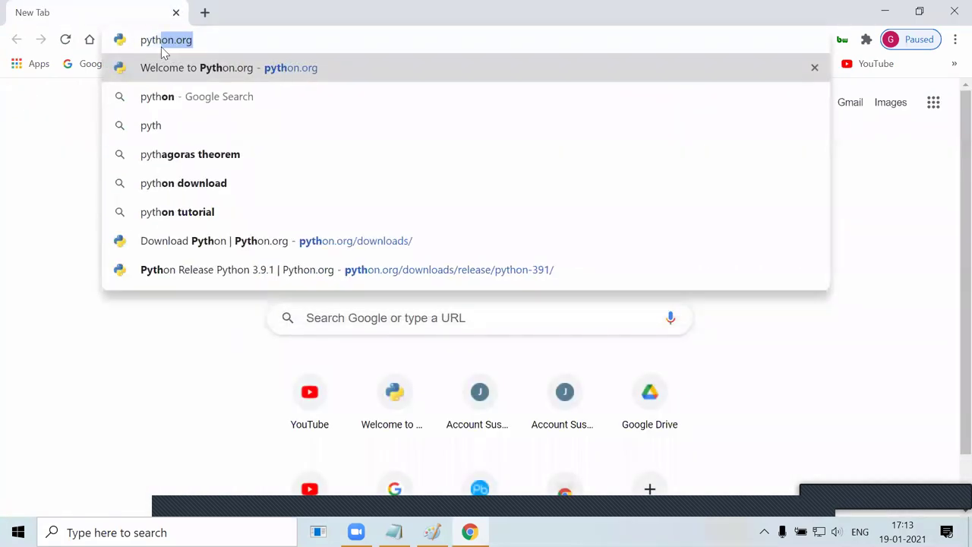
text(.)
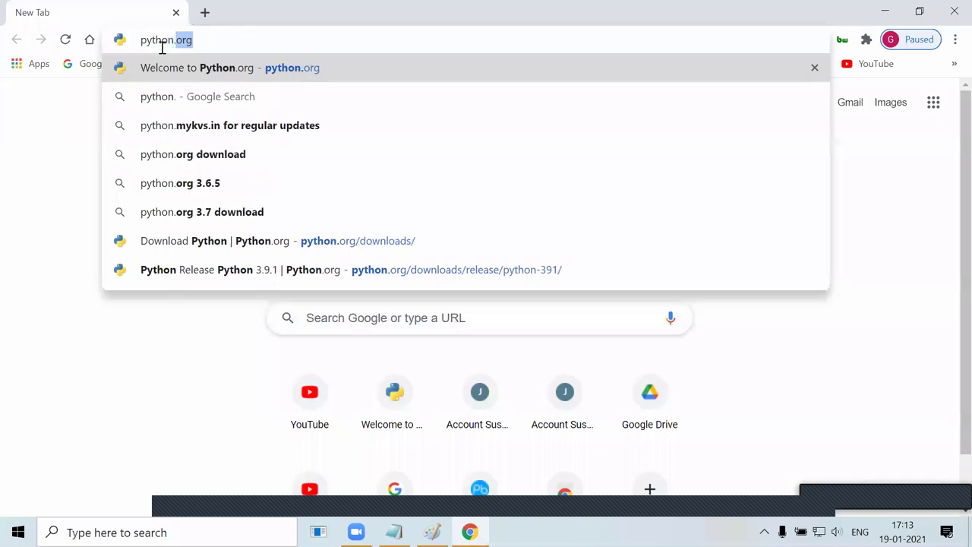
text(org)
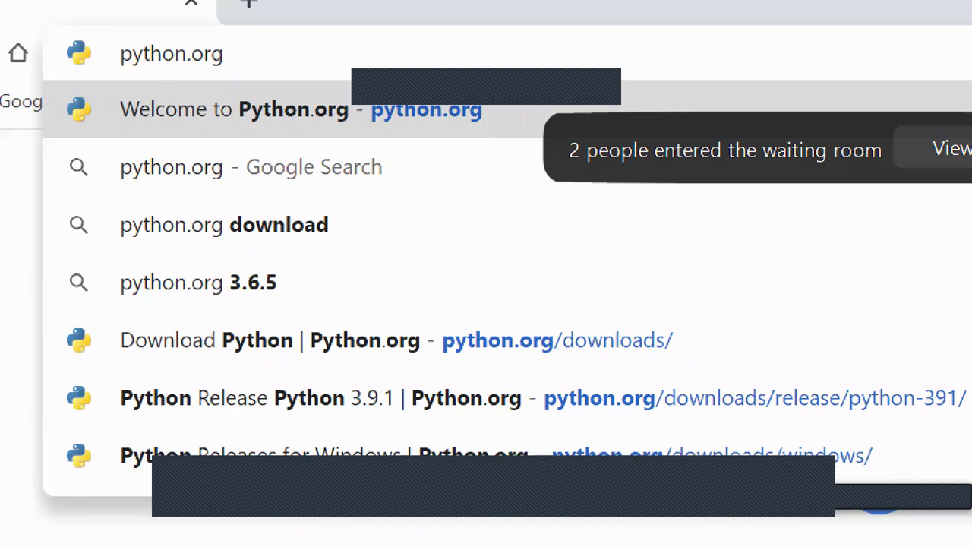
key(Return)
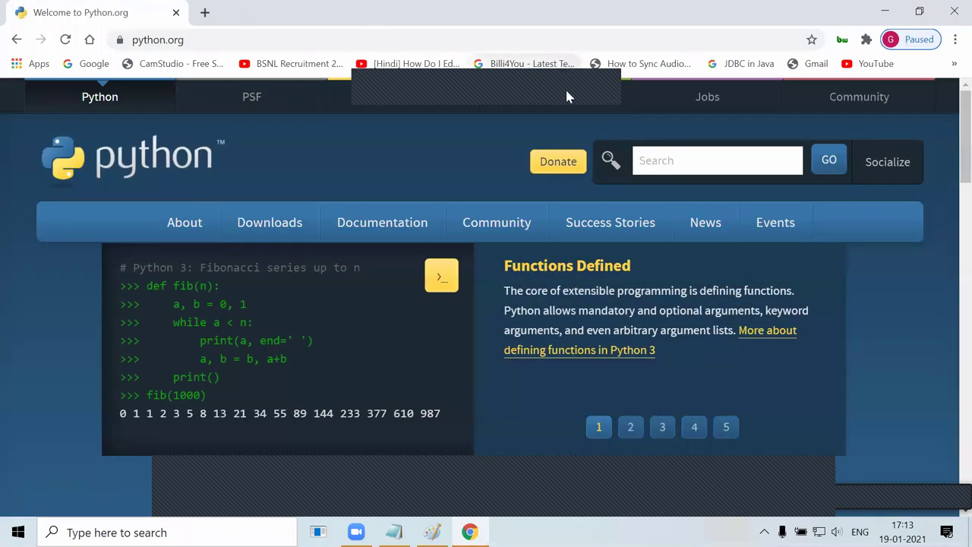
Step: Look through the python.org home page, from the navigation and code samples through the news and events to the Python Software Foundation section
mouse_move(374, 213)
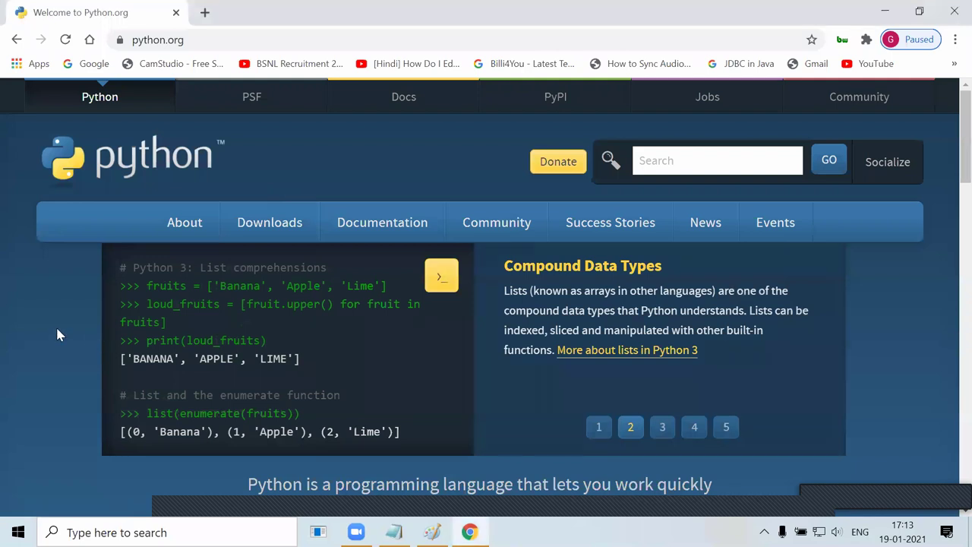
scroll(56, 330, down, 7)
scroll(60, 333, up, 4)
scroll(60, 335, up, 2)
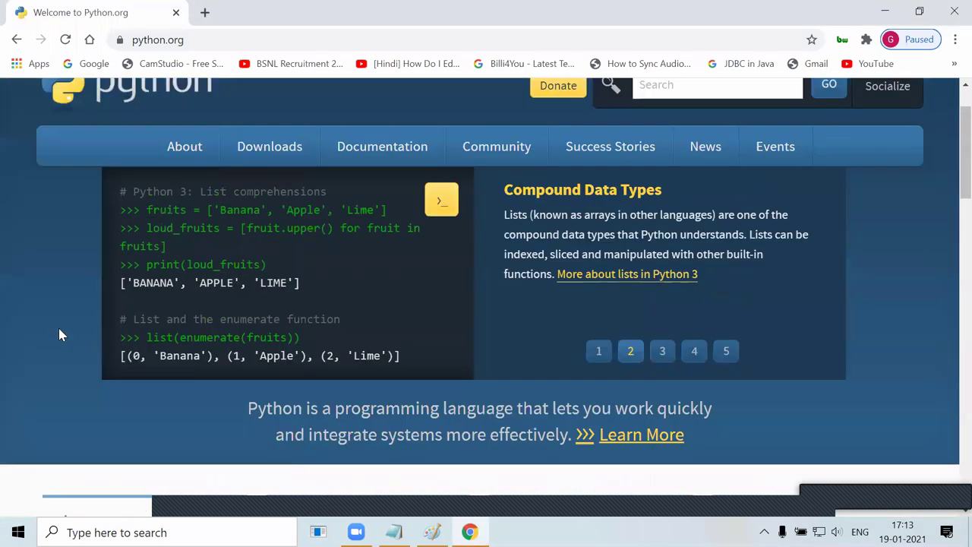
mouse_move(265, 158)
scroll(168, 245, down, 4)
scroll(167, 245, down, 3)
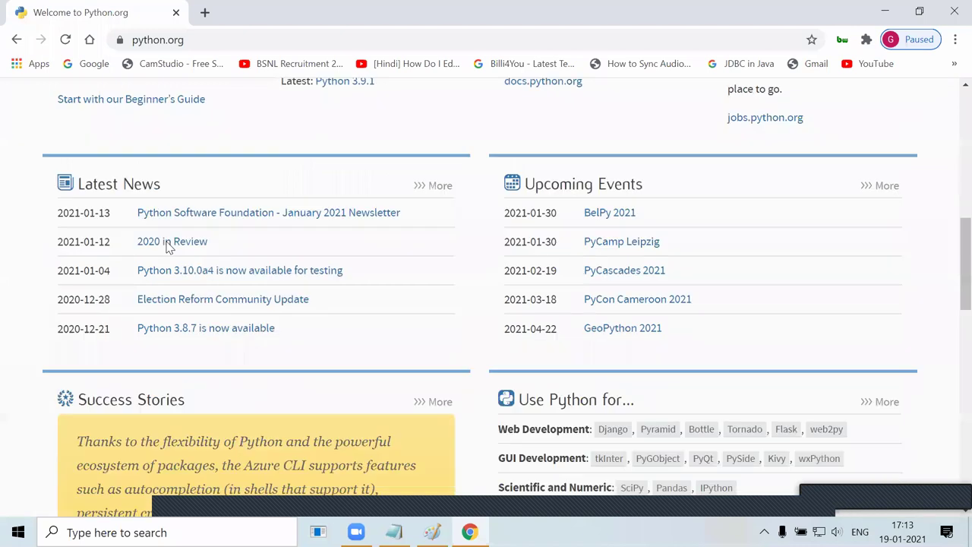
scroll(284, 330, down, 6)
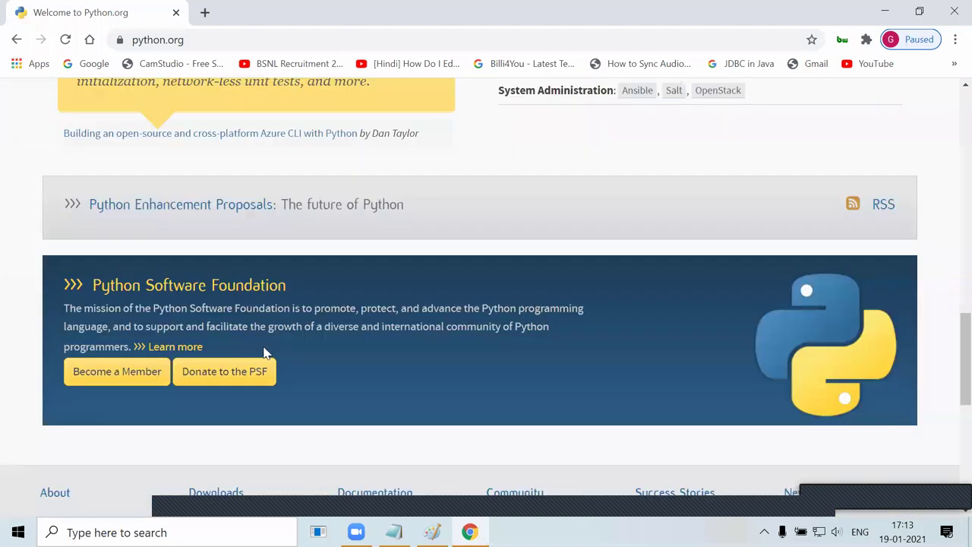
scroll(270, 338, up, 13)
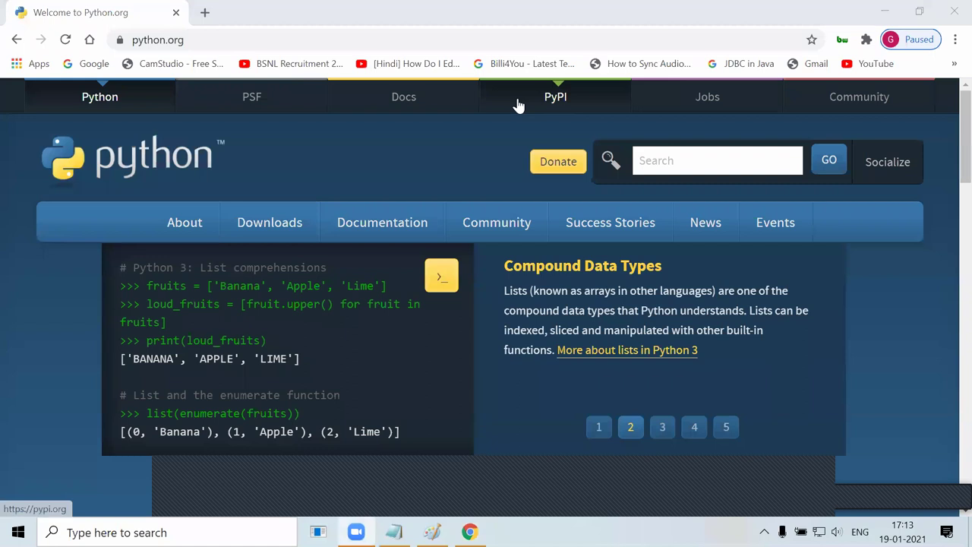
Step: Download the Python 3.9.1 installer for Windows and show the downloaded file in its folder
mouse_move(338, 216)
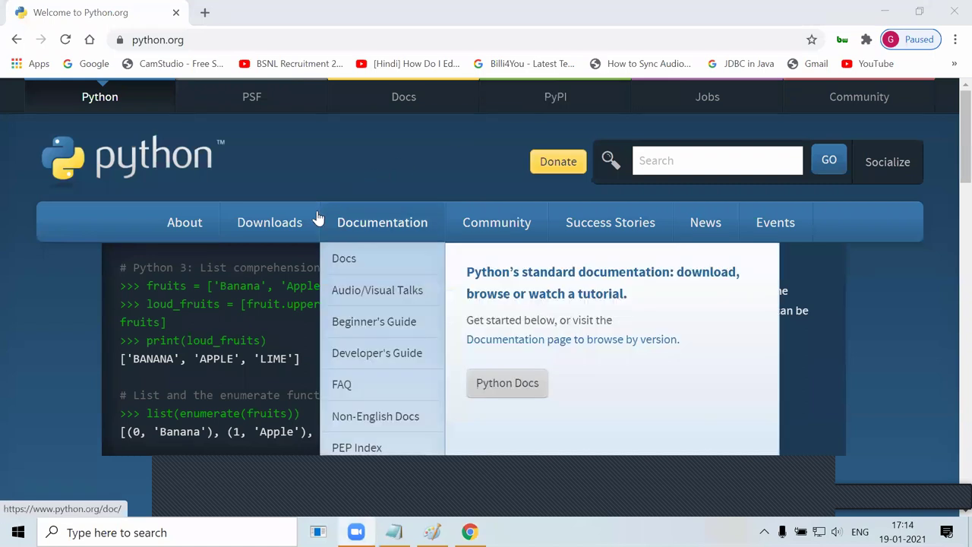
mouse_move(269, 220)
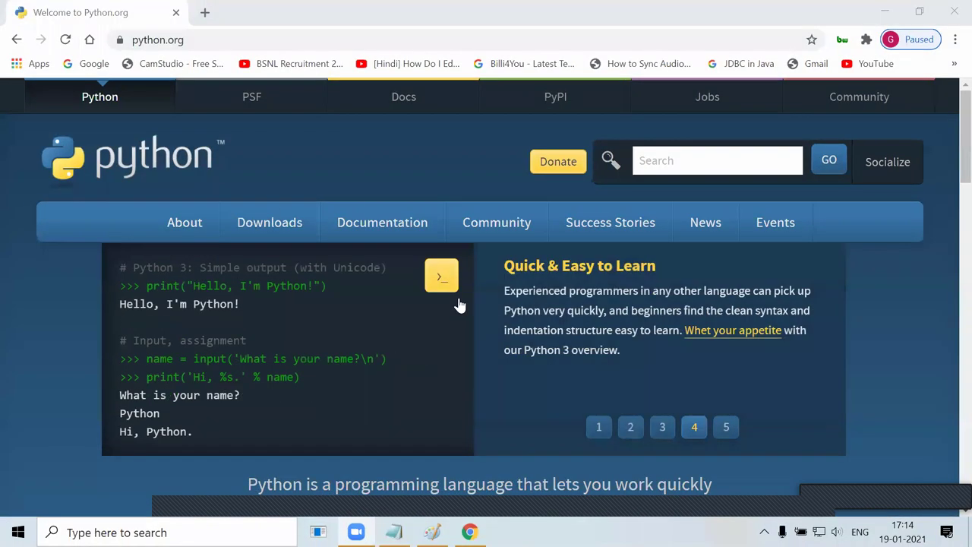
mouse_move(289, 210)
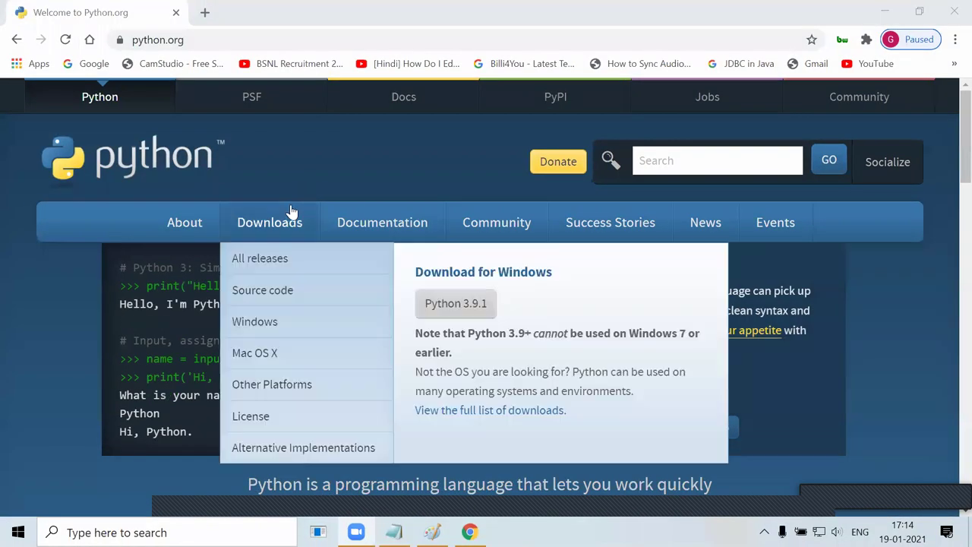
click(461, 314)
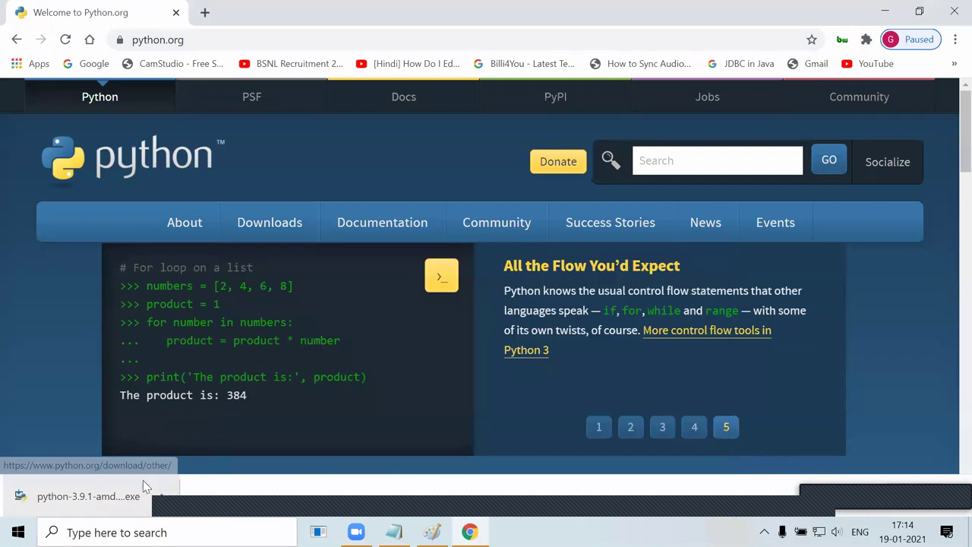
right_click(109, 505)
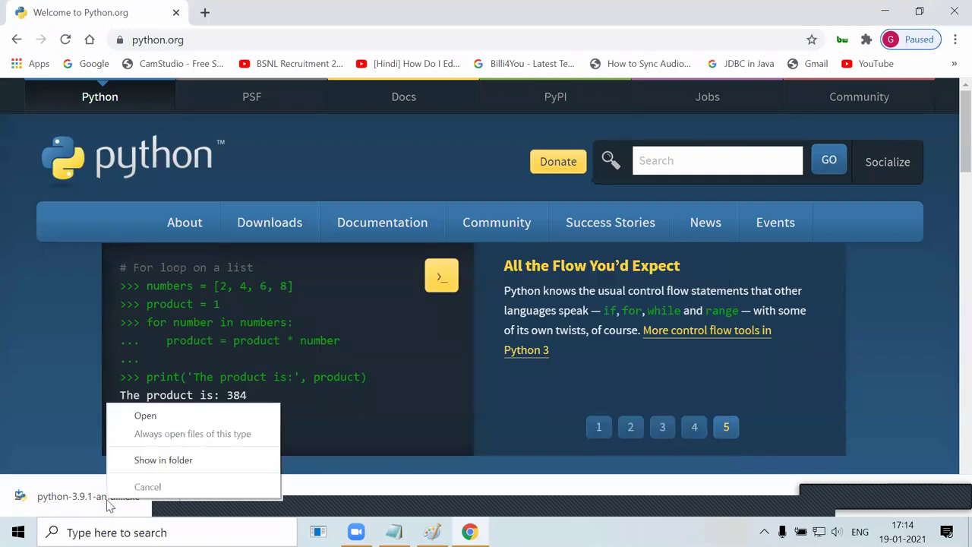
click(141, 460)
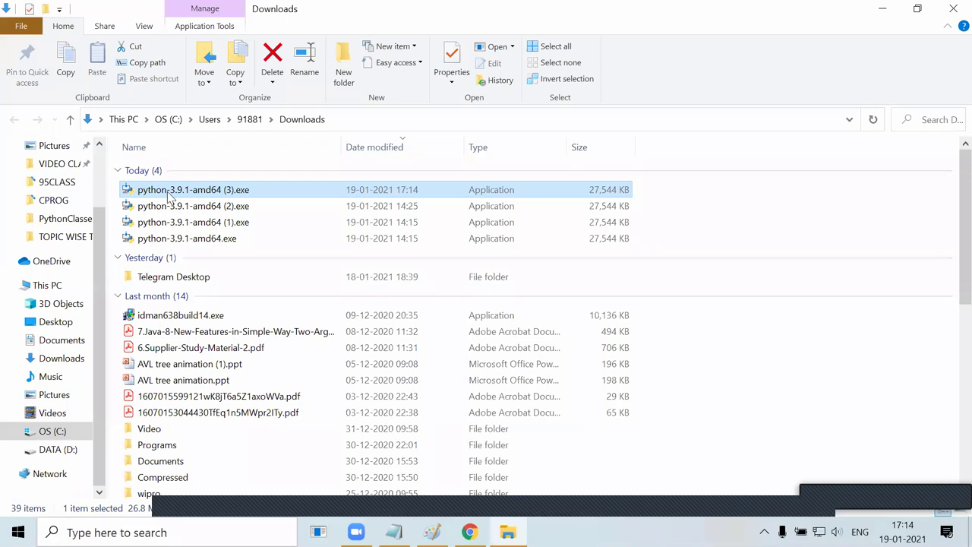
Step: Run python-3.9.1-amd64 (3).exe and install Python with default settings and Python 3.9 added to PATH
click(168, 191)
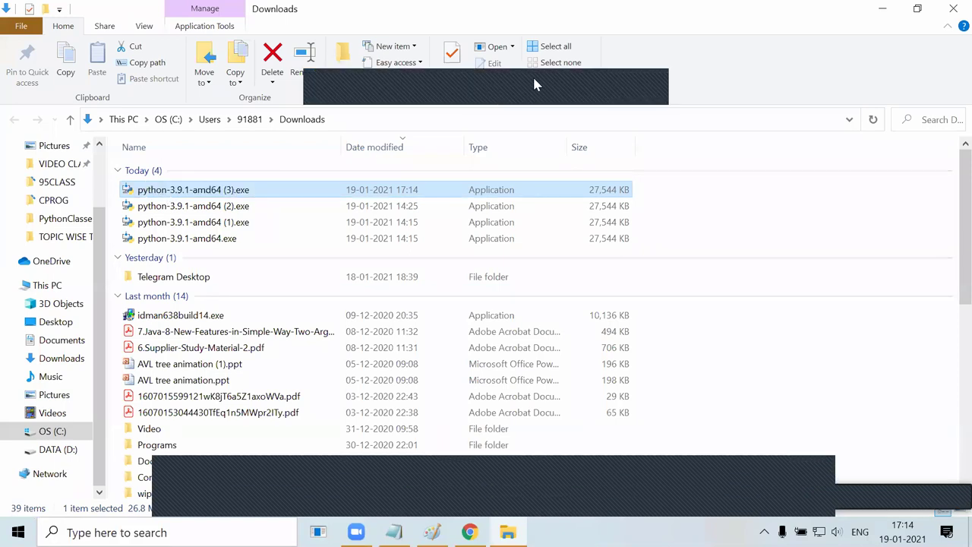
click(532, 76)
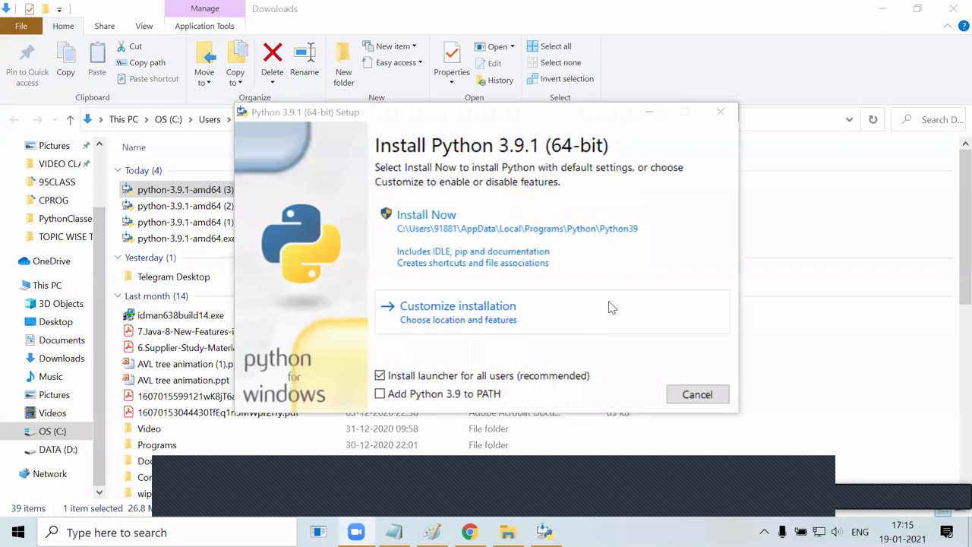
click(380, 394)
mouse_move(366, 400)
mouse_down()
mouse_move(380, 382)
mouse_move(387, 408)
mouse_move(368, 415)
mouse_move(358, 403)
mouse_move(420, 404)
mouse_up()
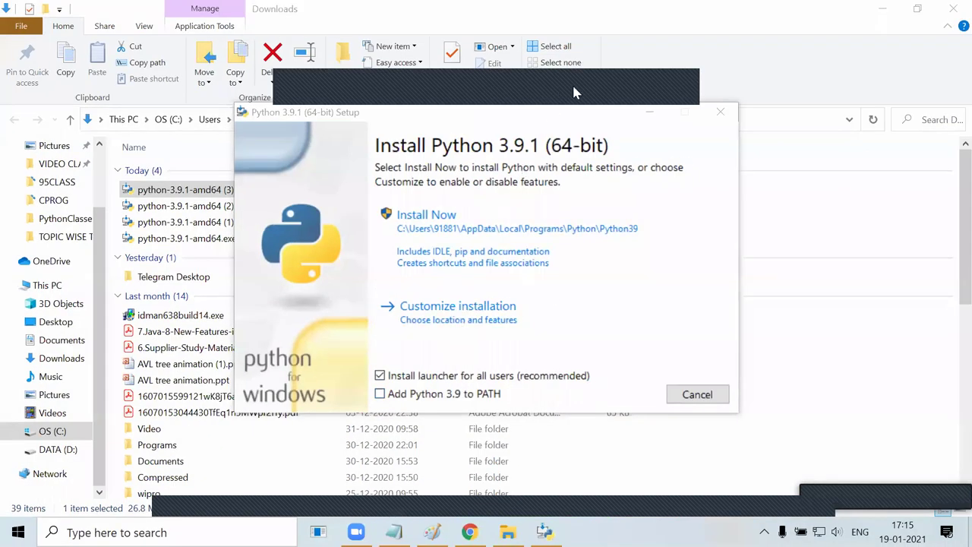
click(380, 396)
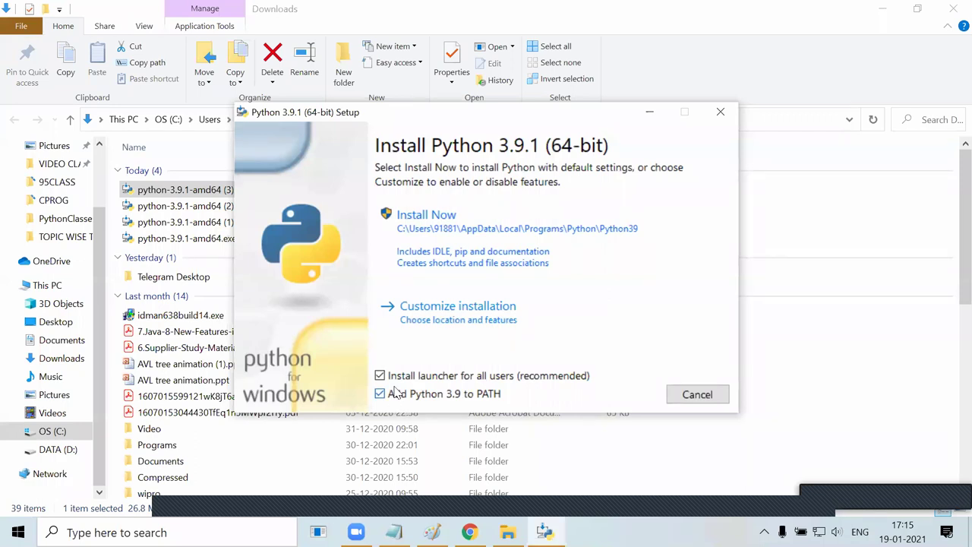
click(428, 238)
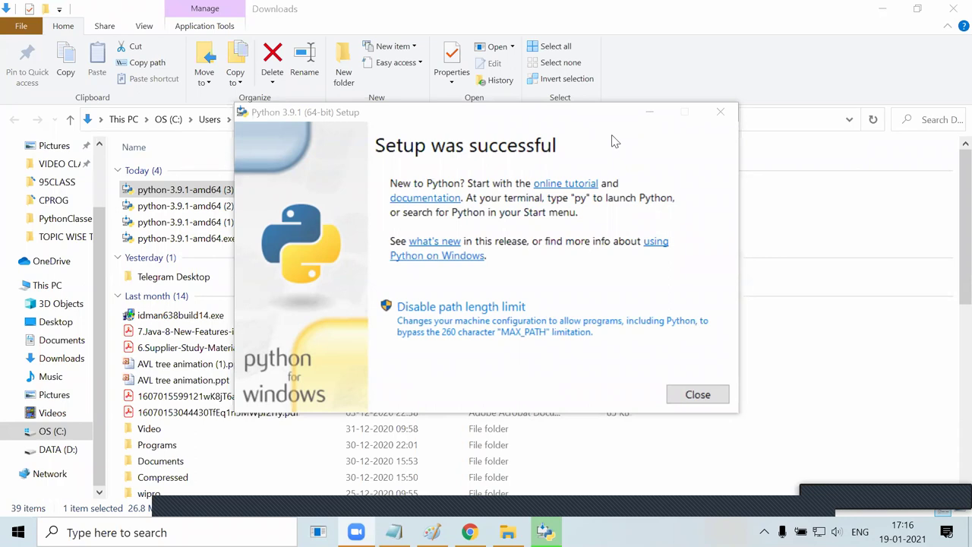
Step: Close the finished Python setup, the Downloads folder window and the browser
click(697, 394)
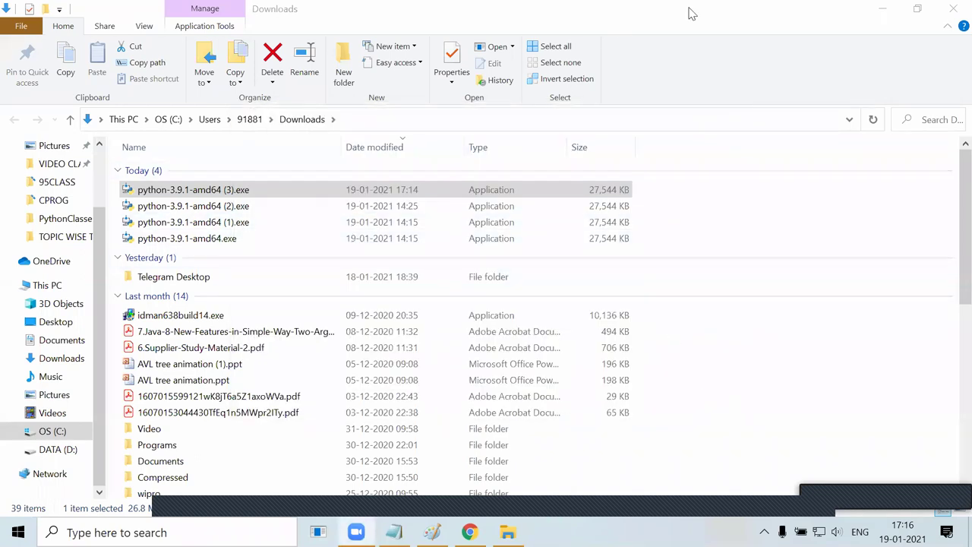
click(882, 8)
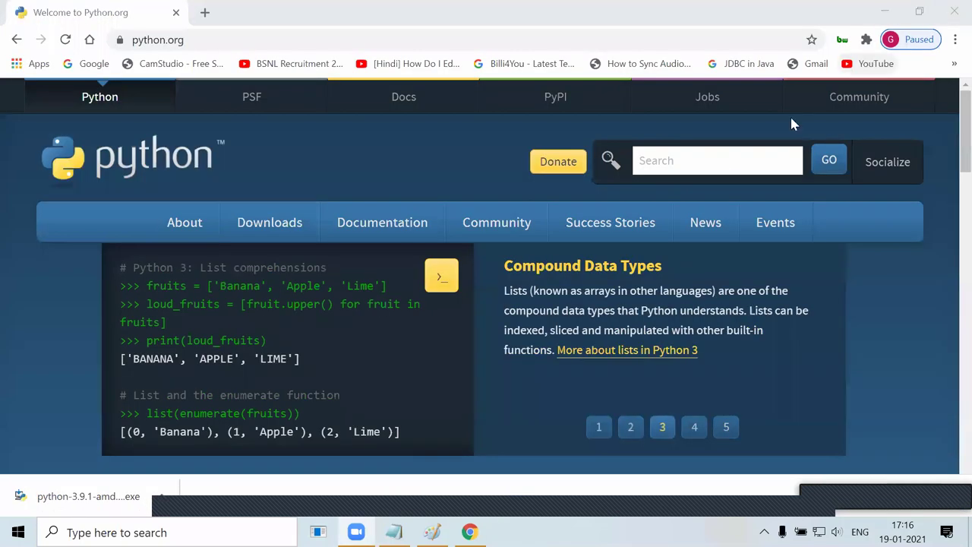
click(952, 11)
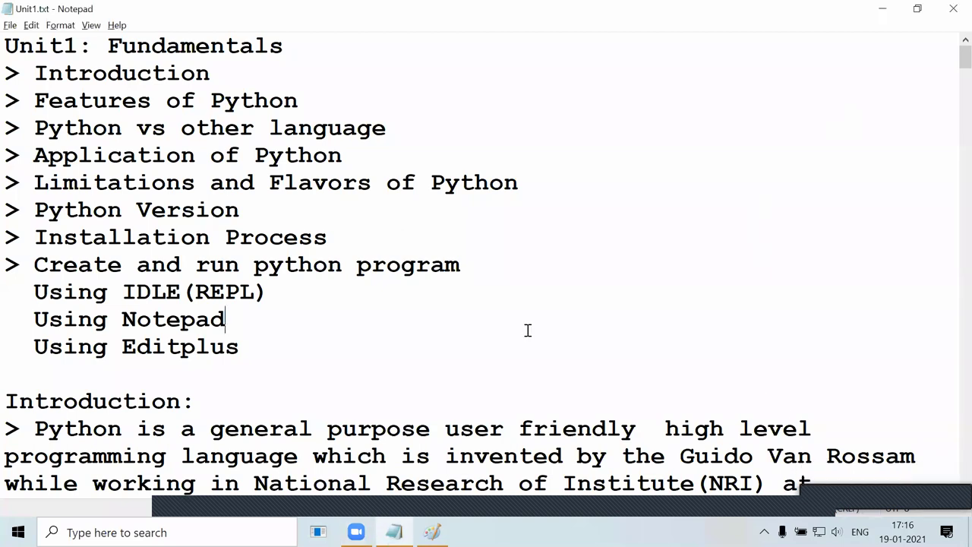
Step: Go through the Unit1.txt notes from the Unit1 topic list down to the "How to use IDLE?" heading
scroll(528, 329, down, 10)
click(325, 417)
scroll(326, 417, down, 2)
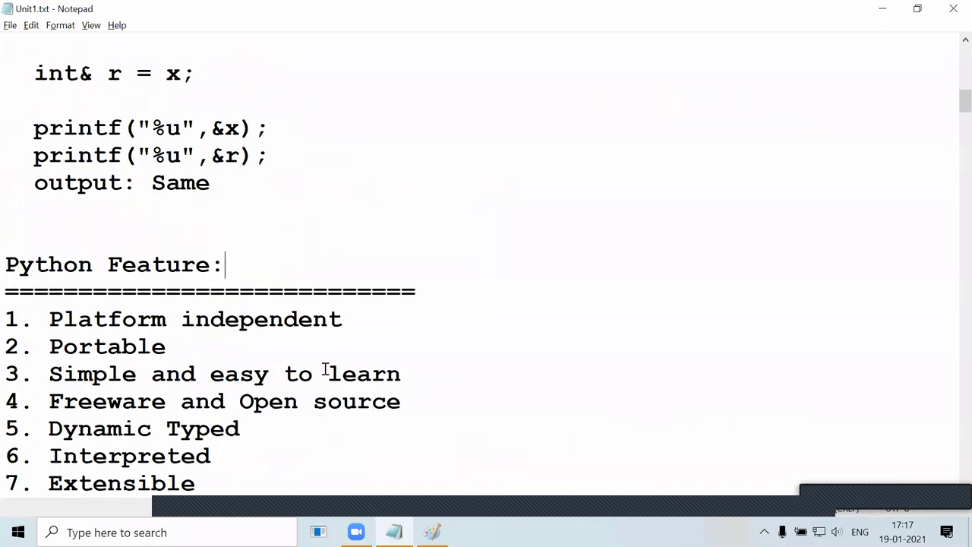
scroll(325, 369, down, 8)
click(374, 297)
scroll(395, 296, down, 20)
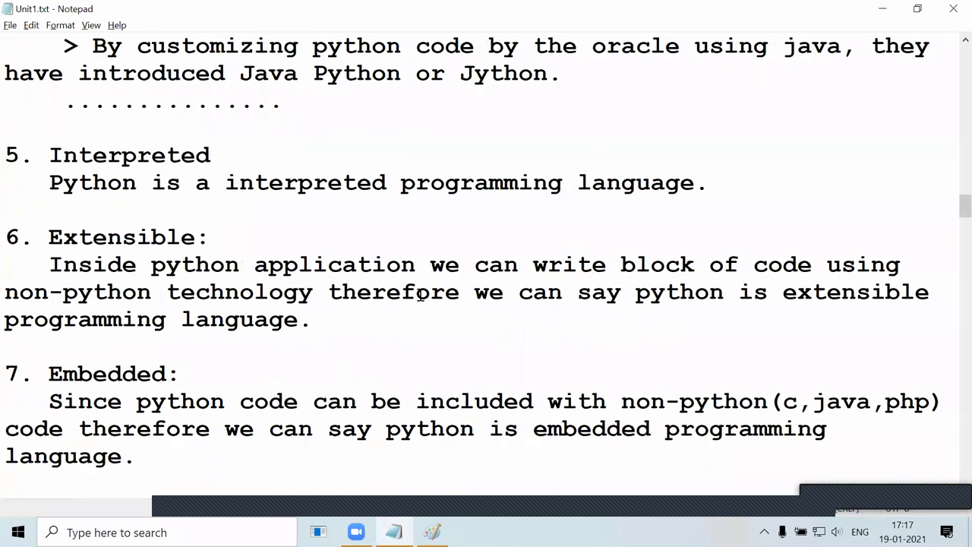
scroll(420, 293, down, 20)
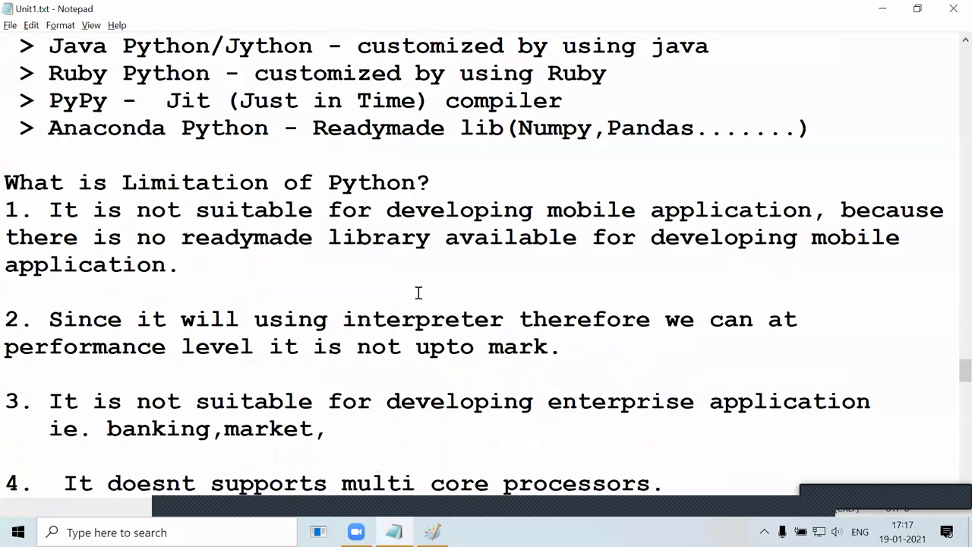
scroll(418, 293, down, 4)
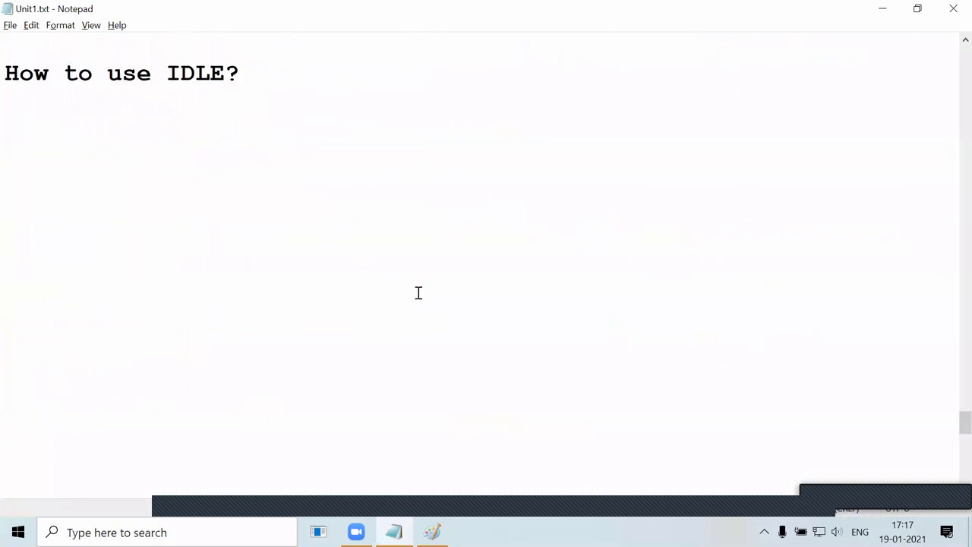
scroll(375, 252, down, 2)
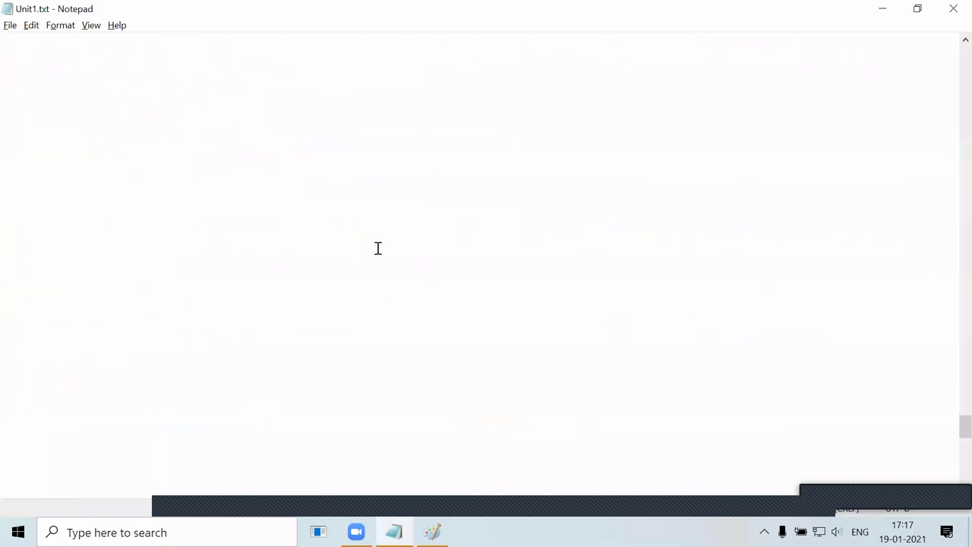
scroll(381, 243, up, 4)
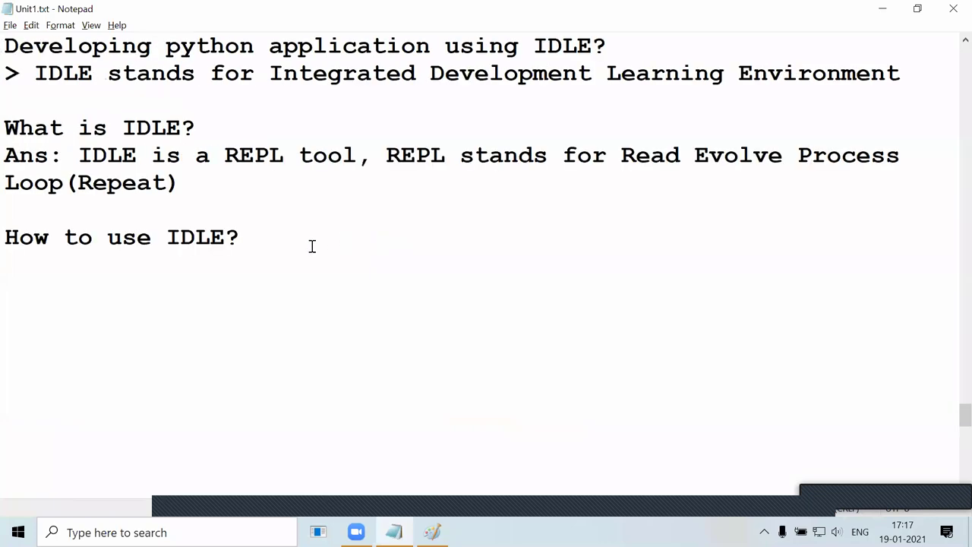
Step: Highlight the "How to use IDLE?" heading and read the IDLE notes above it
mouse_move(262, 237)
mouse_down()
mouse_move(152, 236)
mouse_move(243, 236)
mouse_up()
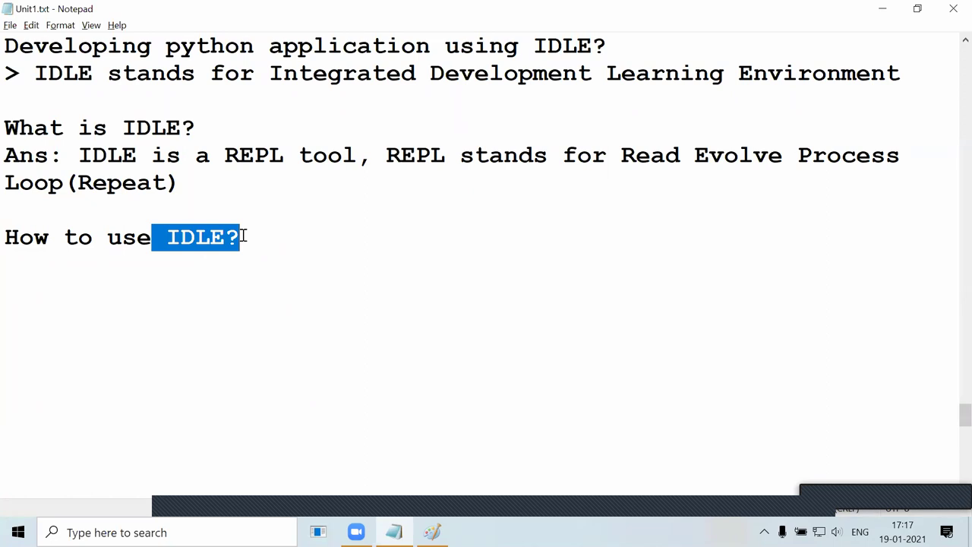
drag(241, 242, 278, 233)
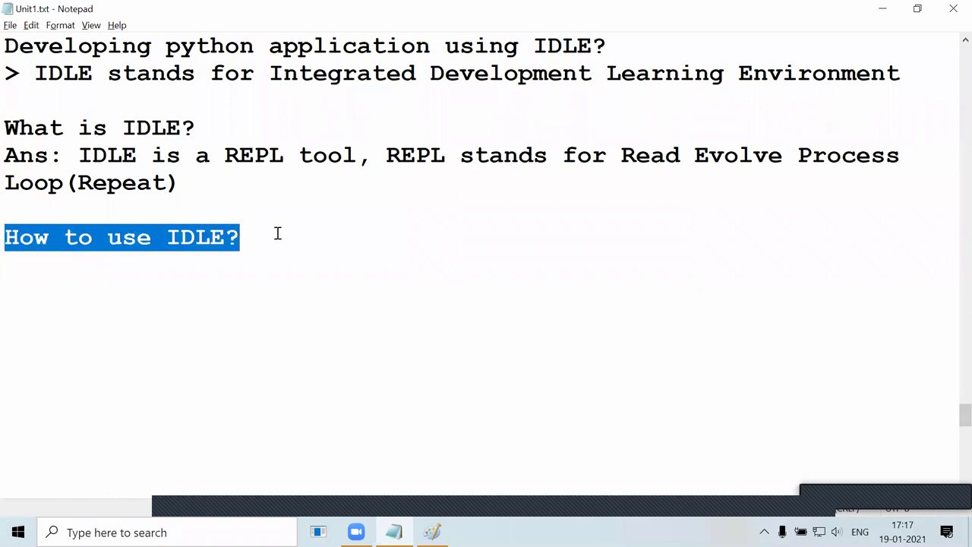
drag(277, 233, 6, 237)
click(251, 271)
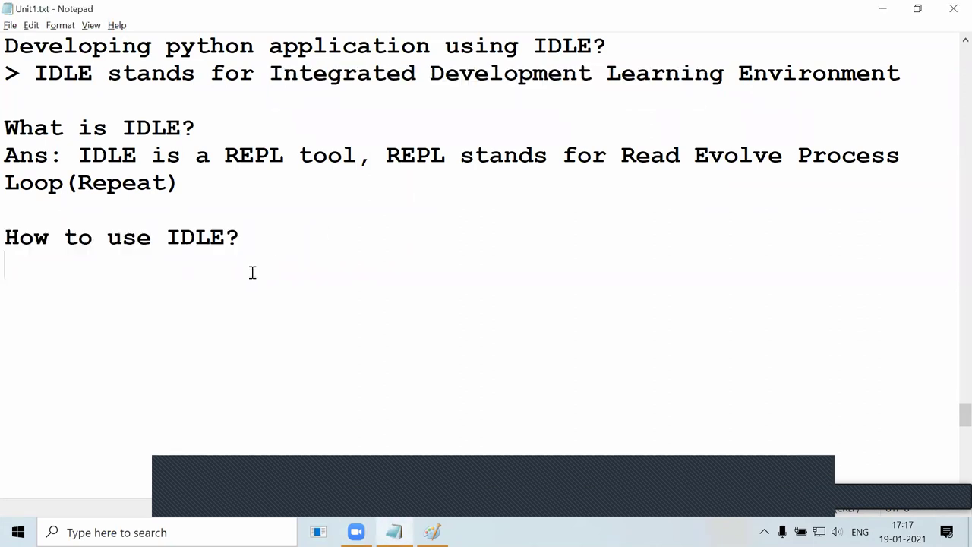
scroll(253, 272, up, 2)
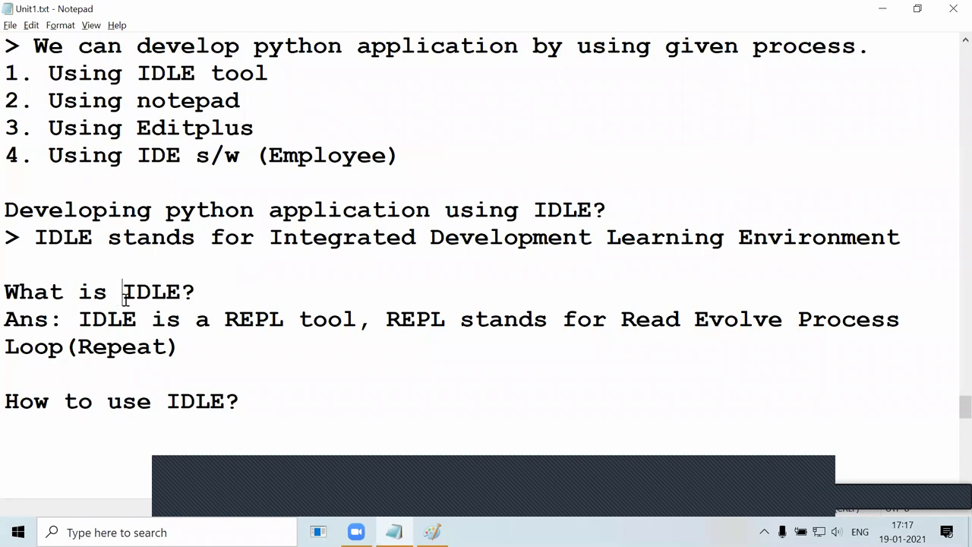
drag(123, 293, 196, 294)
drag(251, 408, 135, 387)
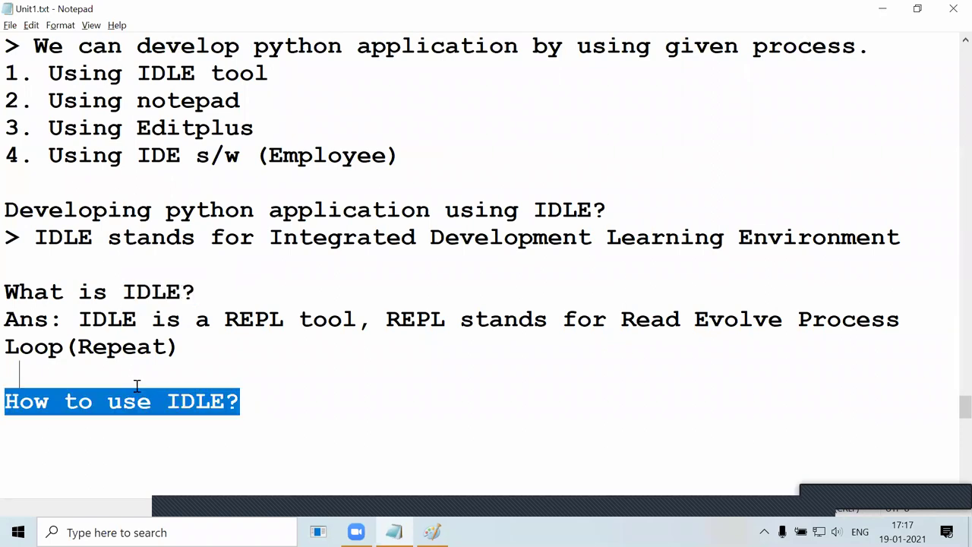
drag(240, 401, 155, 401)
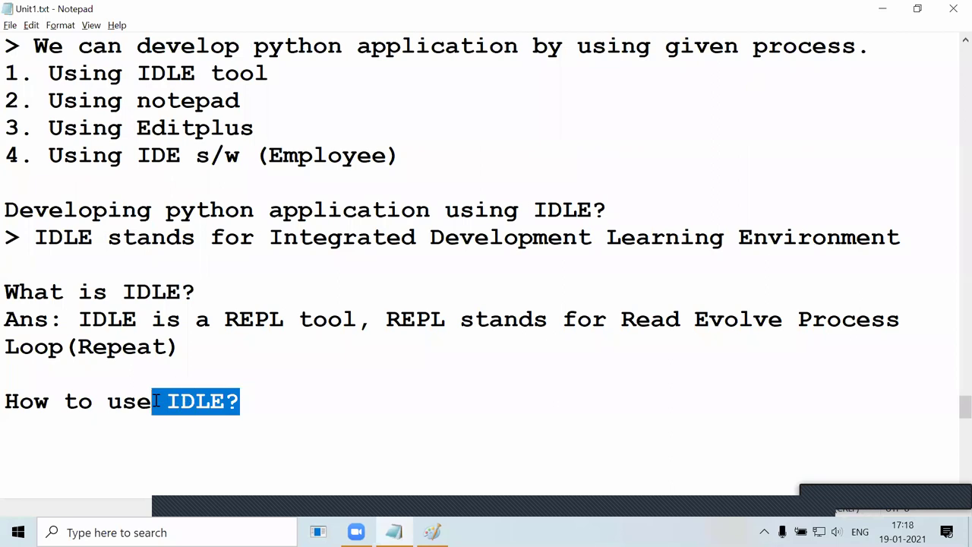
click(273, 383)
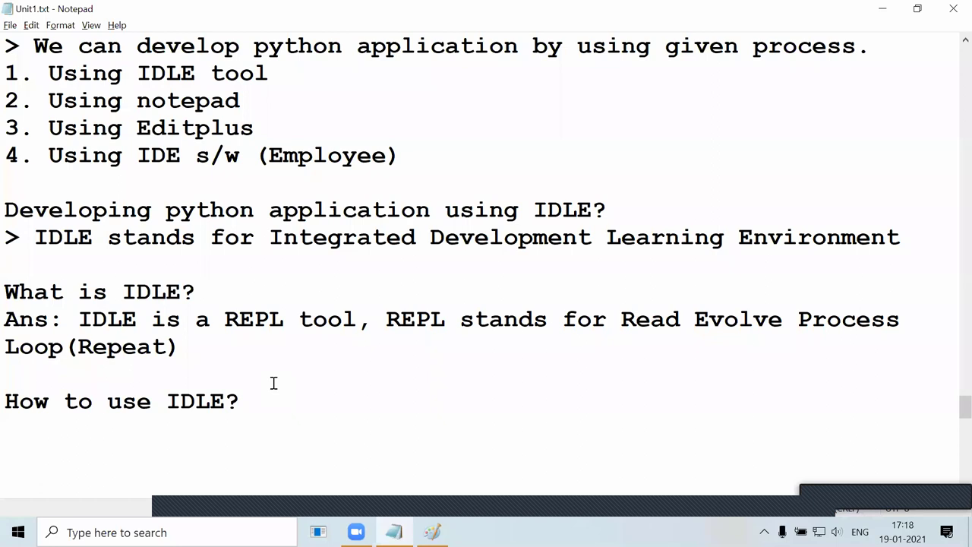
Step: Highlight the four ways of developing a Python application, then only "IDLE tool" in the first one
click(346, 189)
click(544, 82)
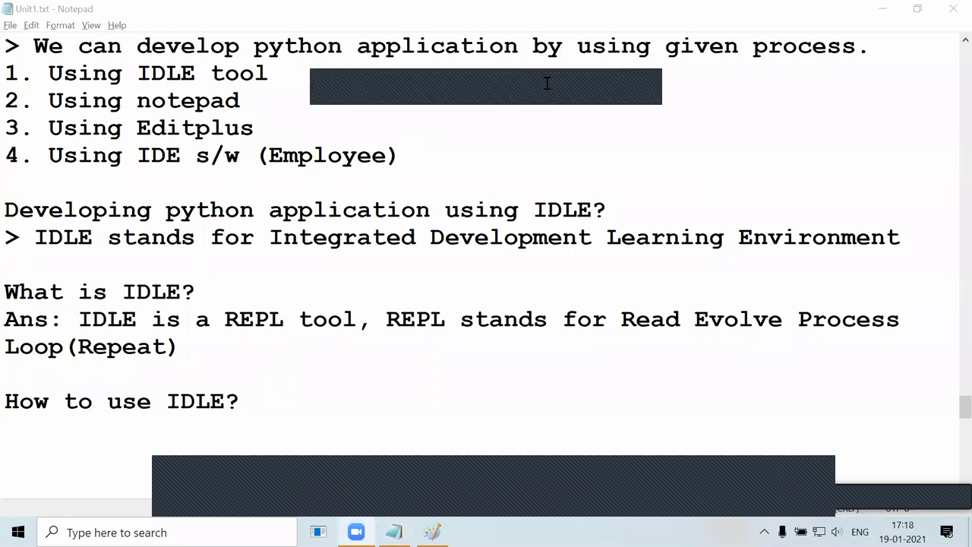
drag(5, 72, 390, 155)
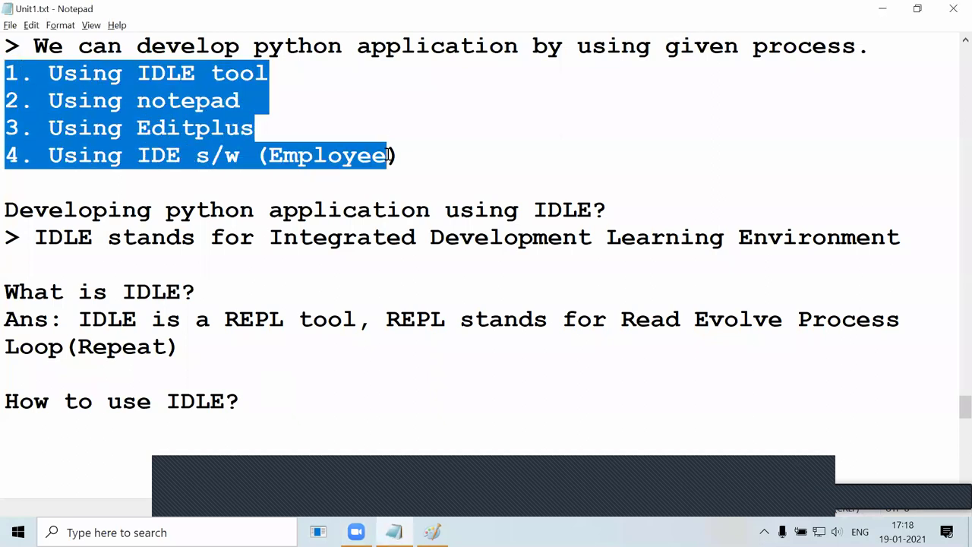
drag(123, 73, 272, 73)
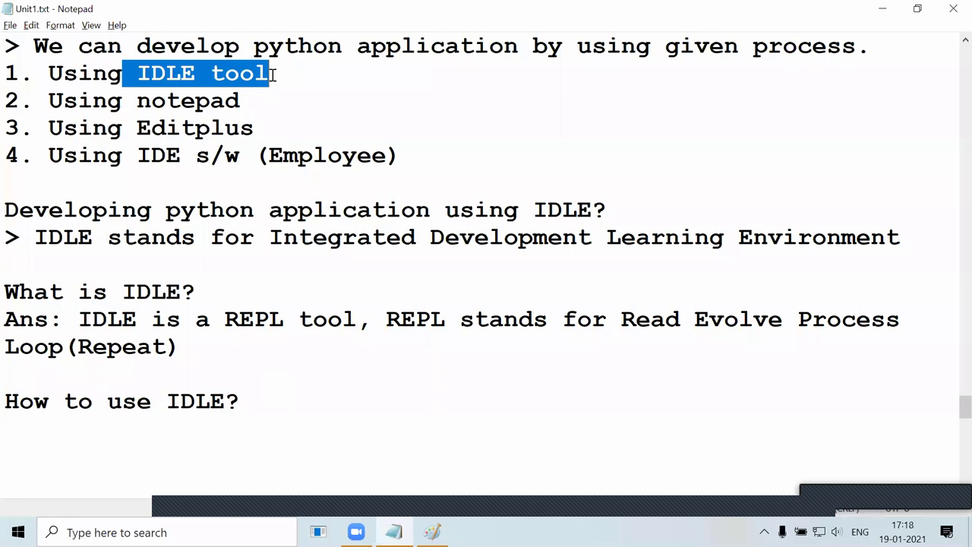
Step: Highlight the notepad, Editplus and IDE s/w entries in turn, narrowing the fourth to "IDE", and clear the selection
drag(79, 101, 283, 104)
drag(138, 130, 287, 126)
drag(415, 153, 41, 168)
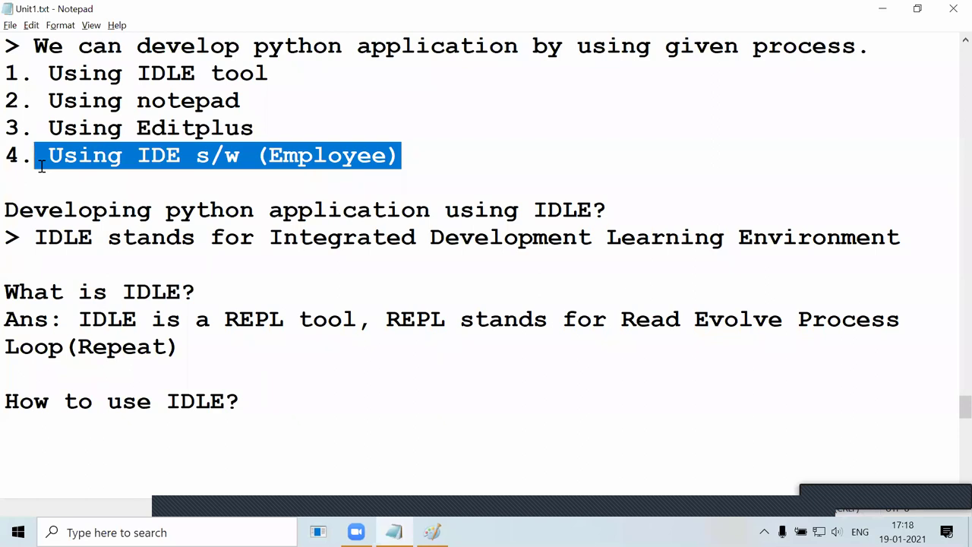
click(112, 159)
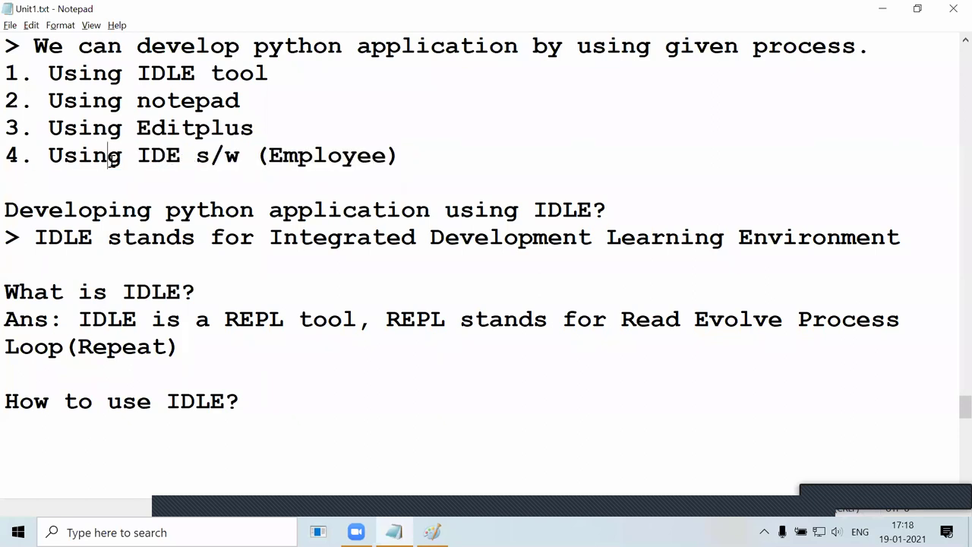
drag(48, 156, 218, 156)
drag(135, 158, 194, 158)
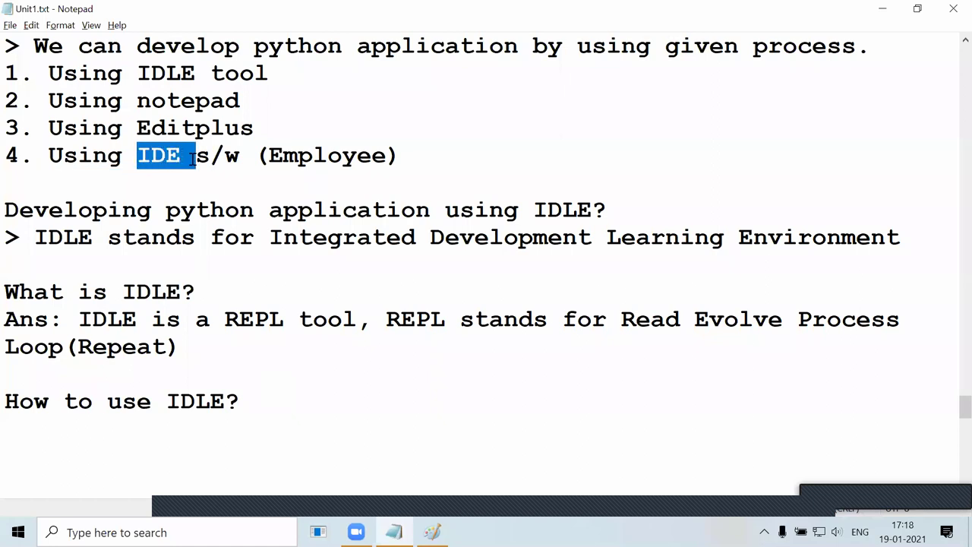
click(264, 127)
Step: Highlight "Using notepad" and "Using Editplus" in turn to compare the second and third ways of developing
drag(51, 99, 182, 100)
drag(268, 124, 26, 133)
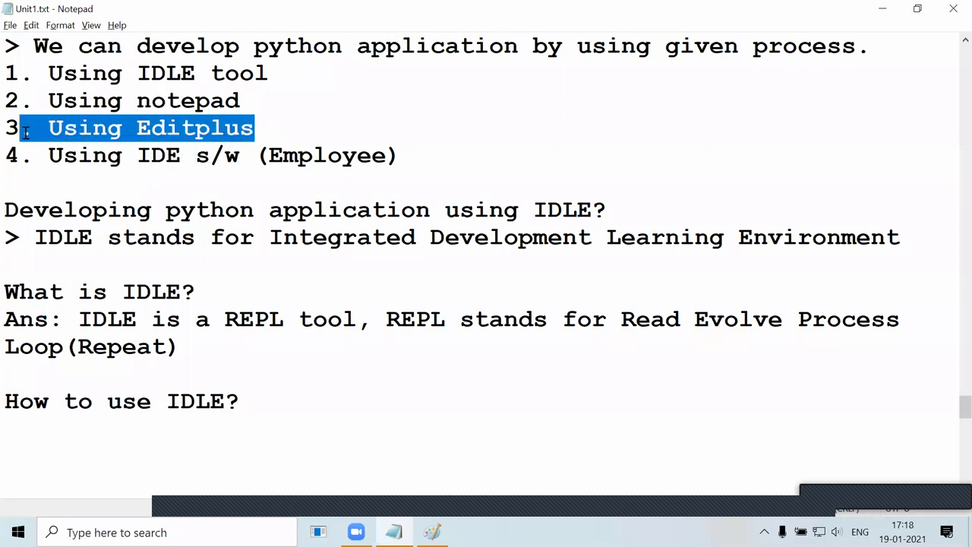
click(25, 133)
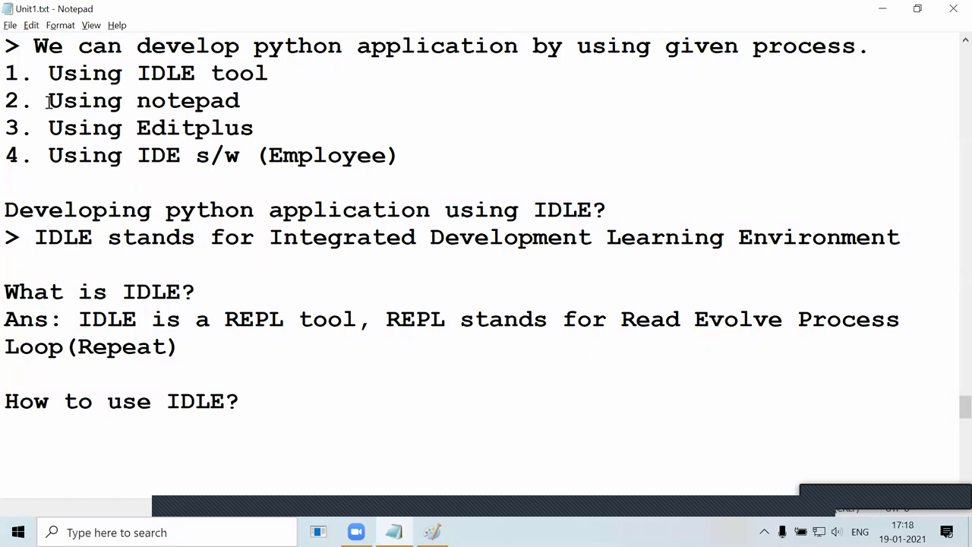
drag(49, 100, 240, 101)
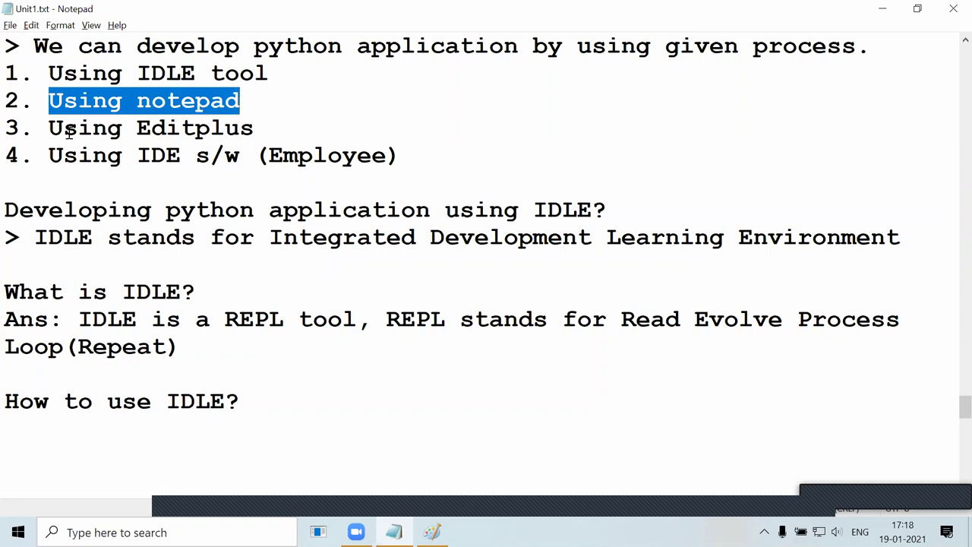
drag(49, 131, 272, 126)
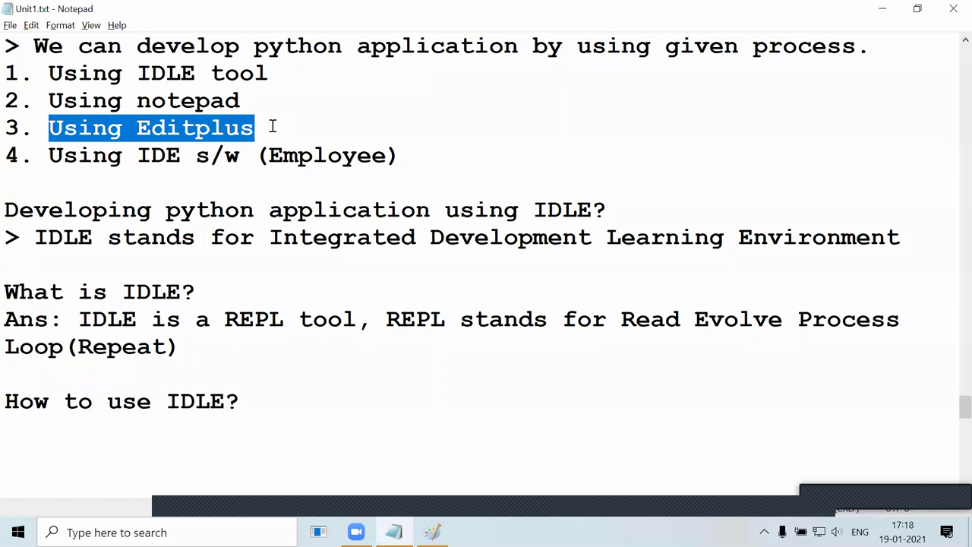
Step: Clear the selection, highlight "Using Editplus" in the third entry once more and deselect it
drag(272, 126, 283, 108)
click(50, 125)
click(283, 109)
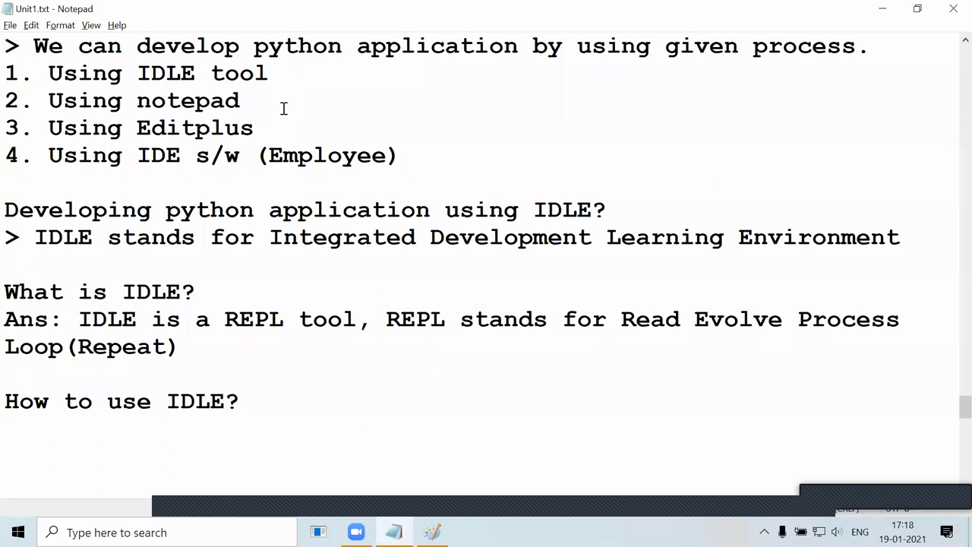
click(267, 136)
drag(267, 135, 46, 134)
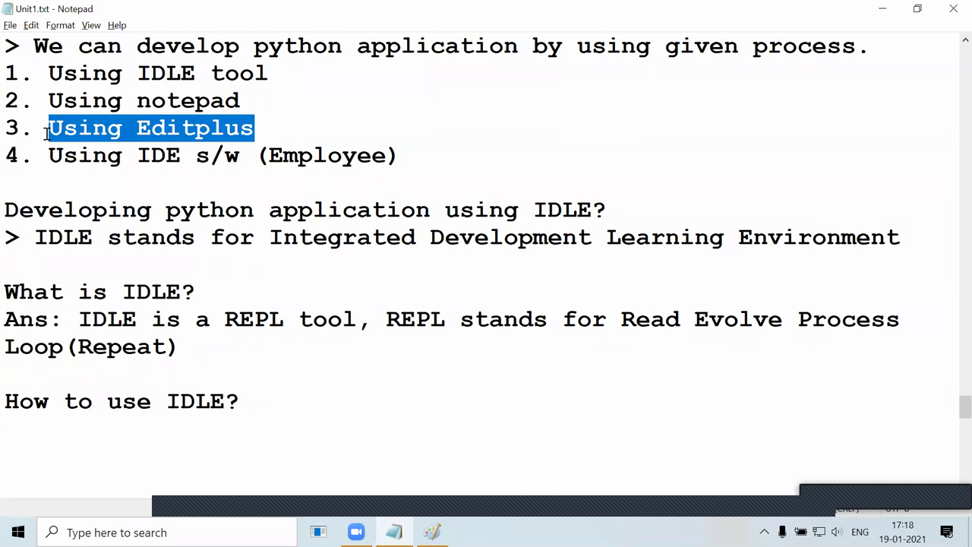
click(47, 129)
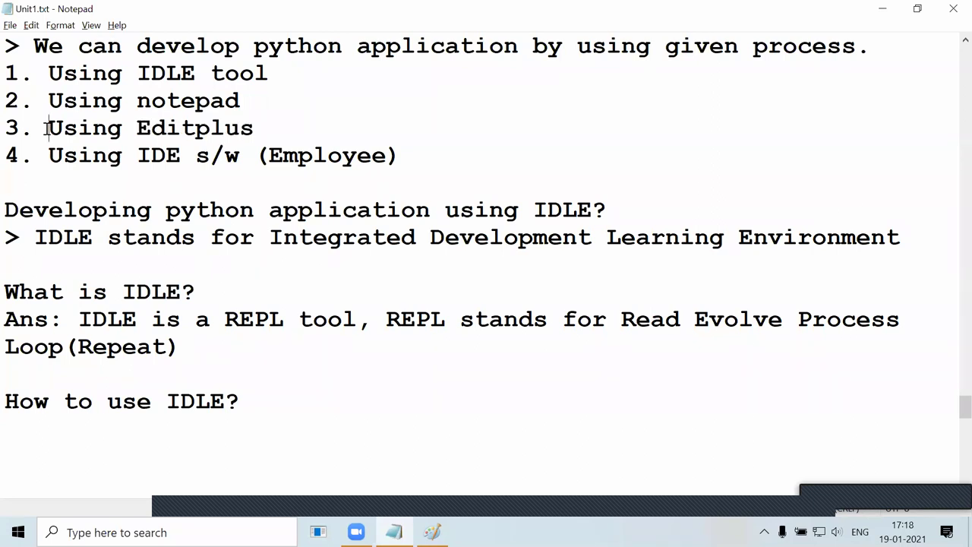